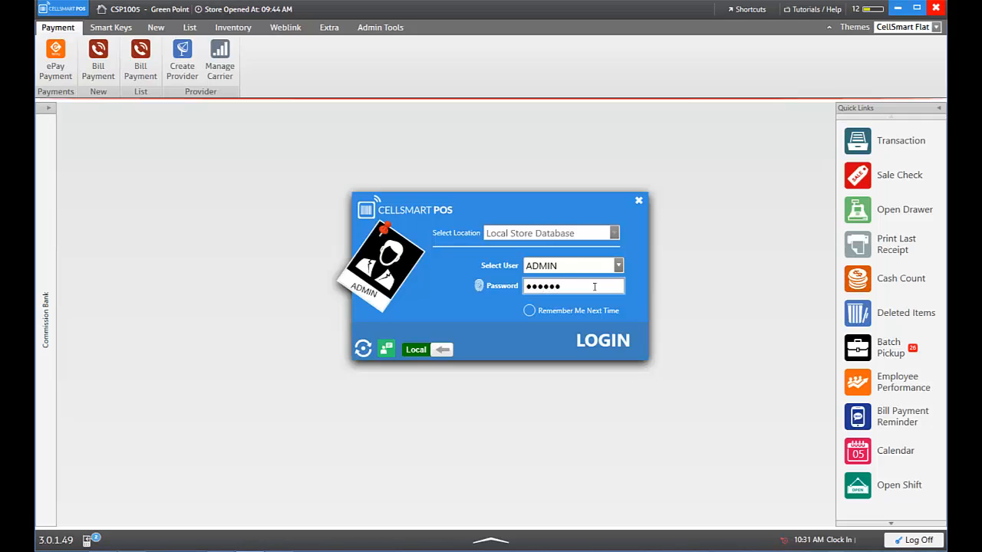
# Log in as ADMIN to the local store database
pyautogui.click(606, 341)
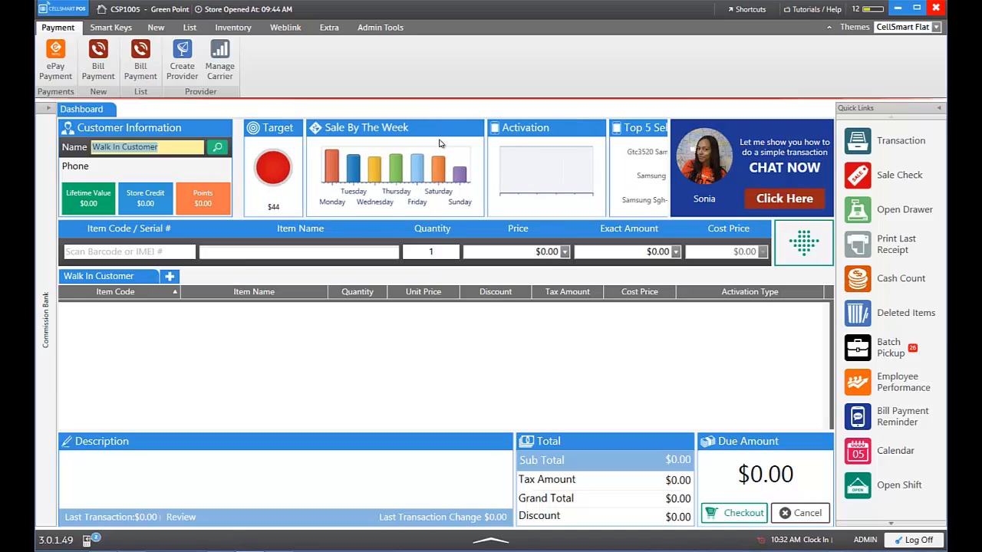
# Clear the customer-name selection and start a new shift from Quick Links
pyautogui.click(786, 328)
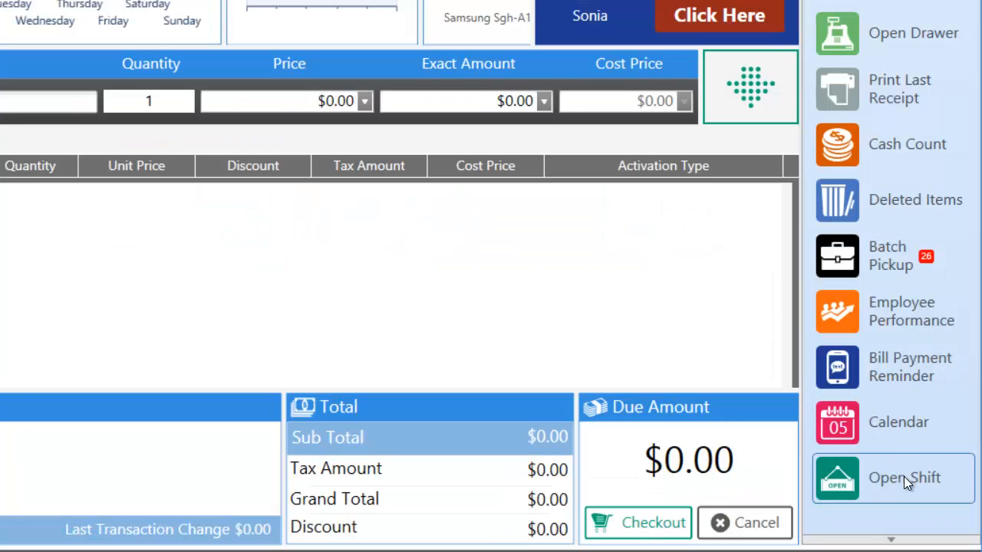
pyautogui.click(904, 476)
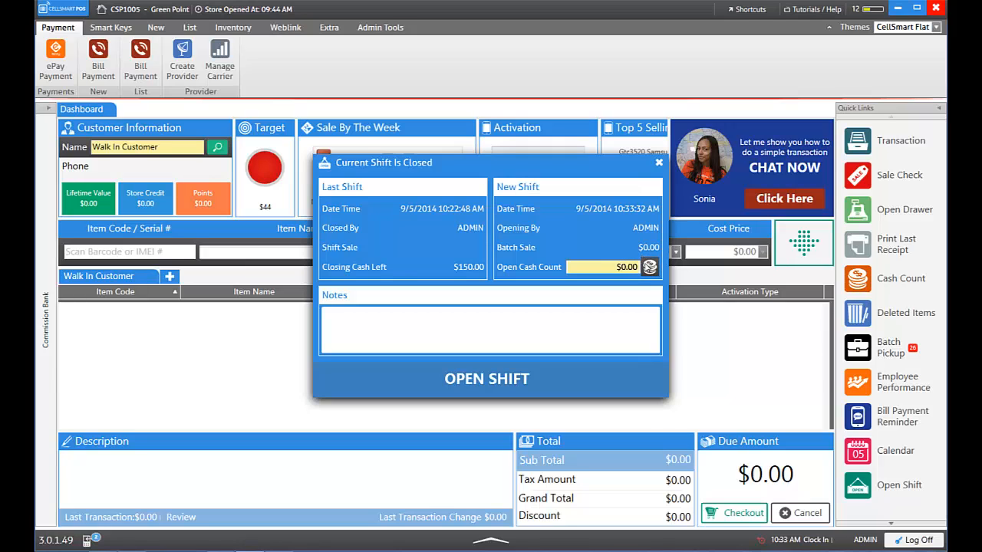
# Count $150.00 opening cash, add the note 'Basic tranning shift', and open the shift
pyautogui.click(649, 267)
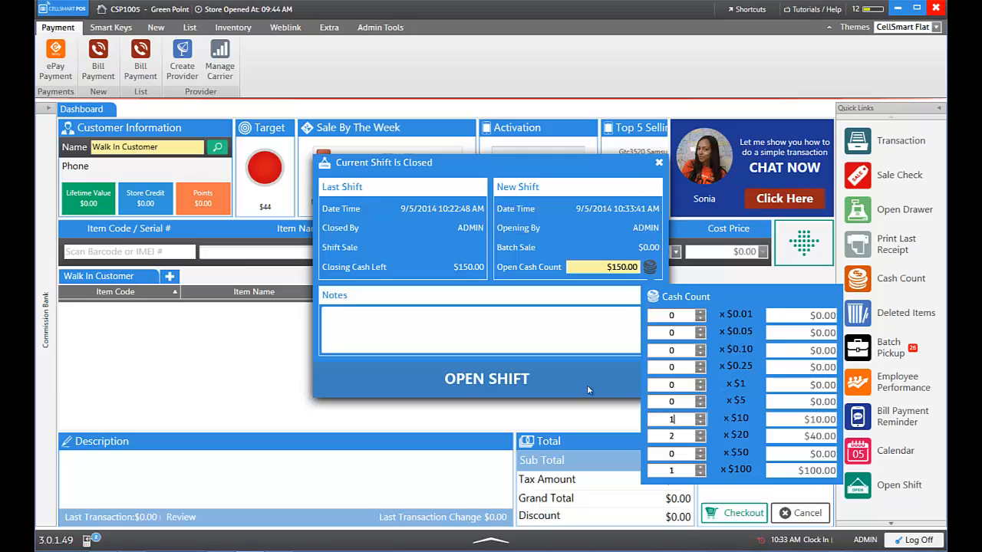
pyautogui.click(483, 338)
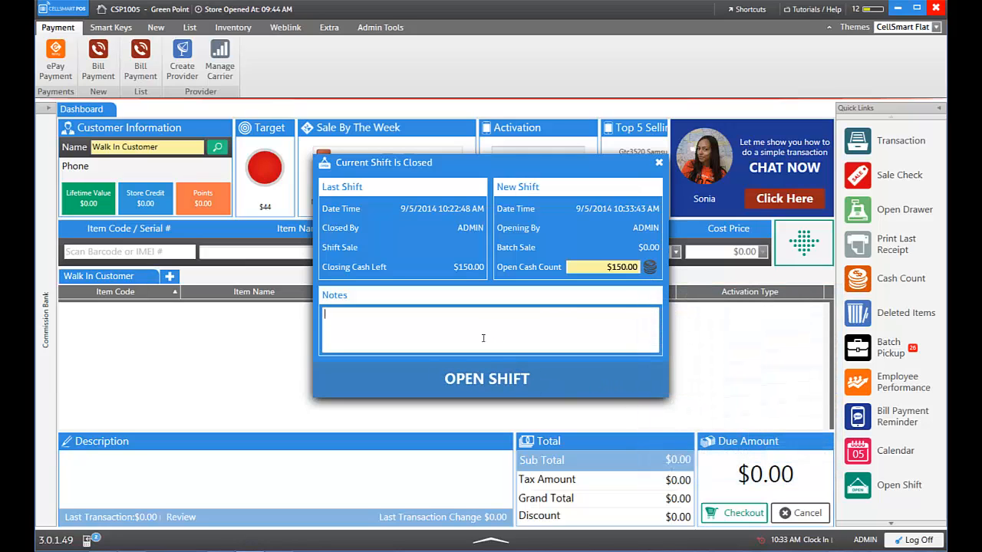
pyautogui.write('Basic tranning shift')
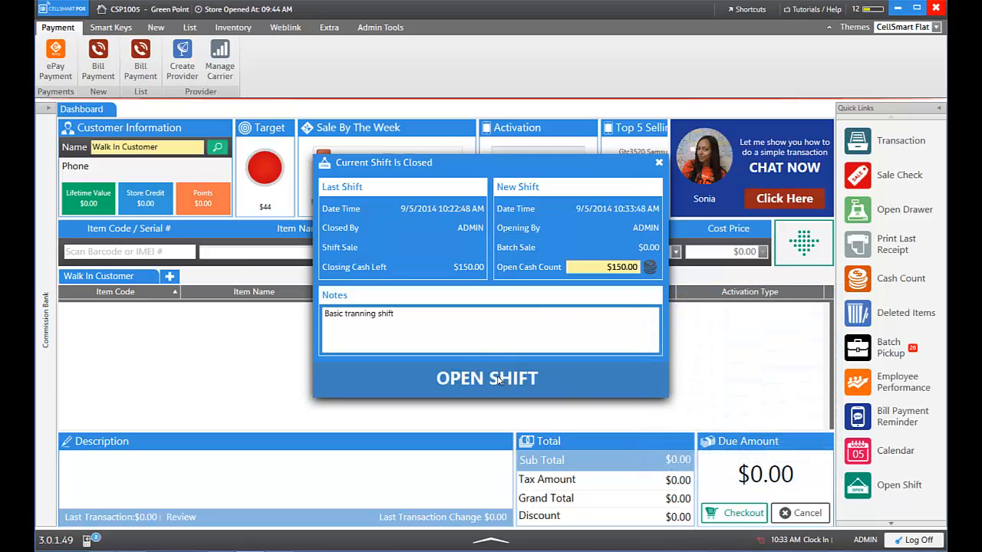
pyautogui.click(496, 380)
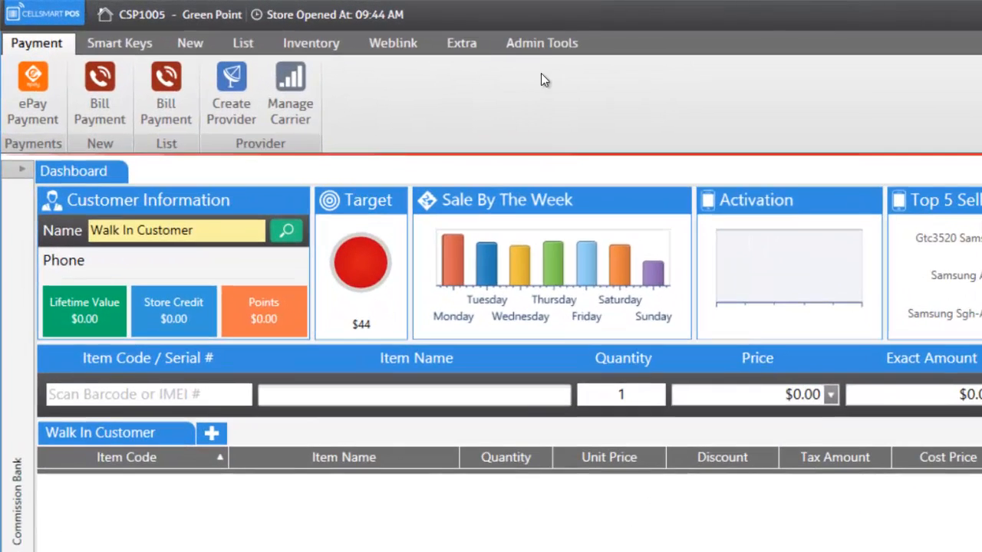
# Open the Settings window from the Admin Tools tab
pyautogui.click(460, 36)
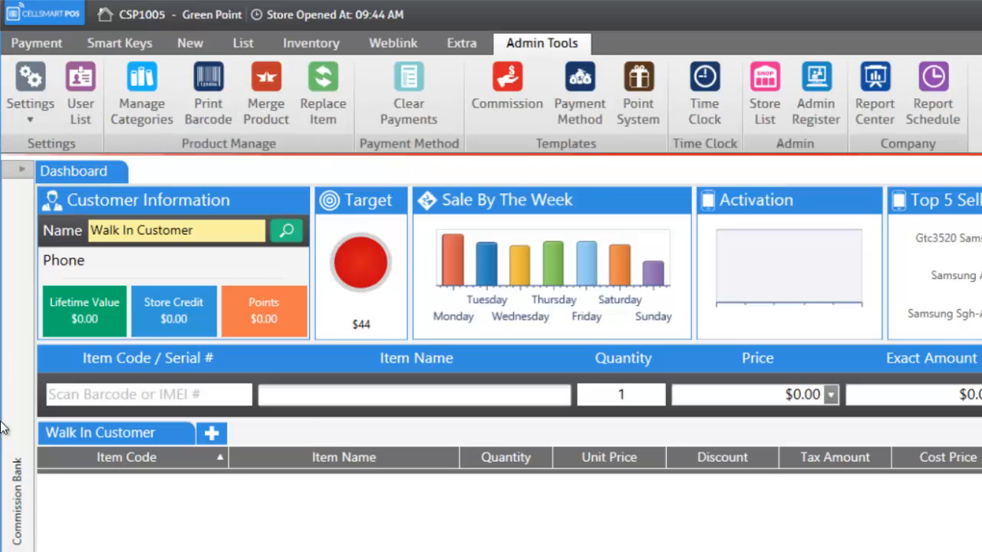
pyautogui.click(27, 76)
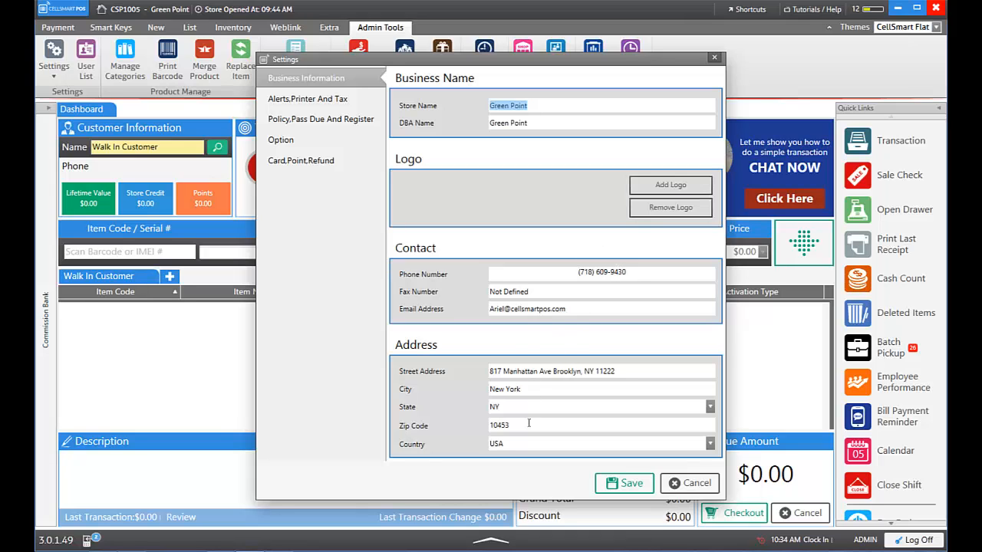
pyautogui.click(485, 208)
# Open the Sales Tax entry in Tax Settings under Alerts, Printer And Tax
pyautogui.click(323, 106)
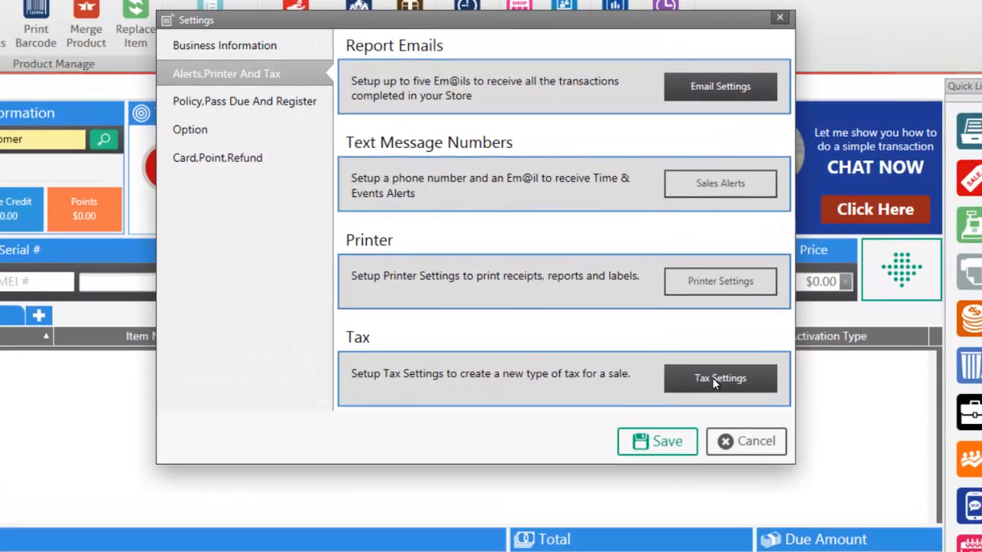
pyautogui.click(683, 345)
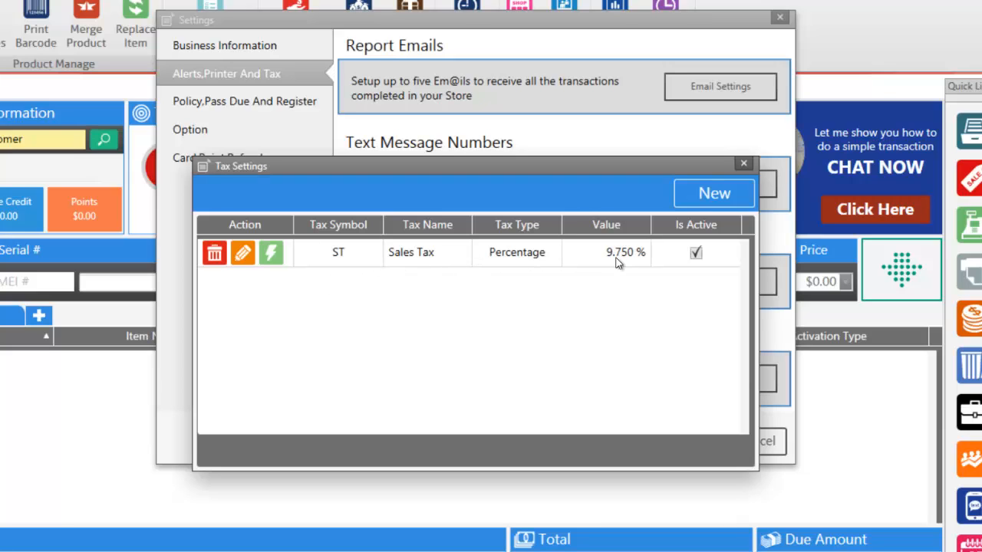
pyautogui.click(246, 251)
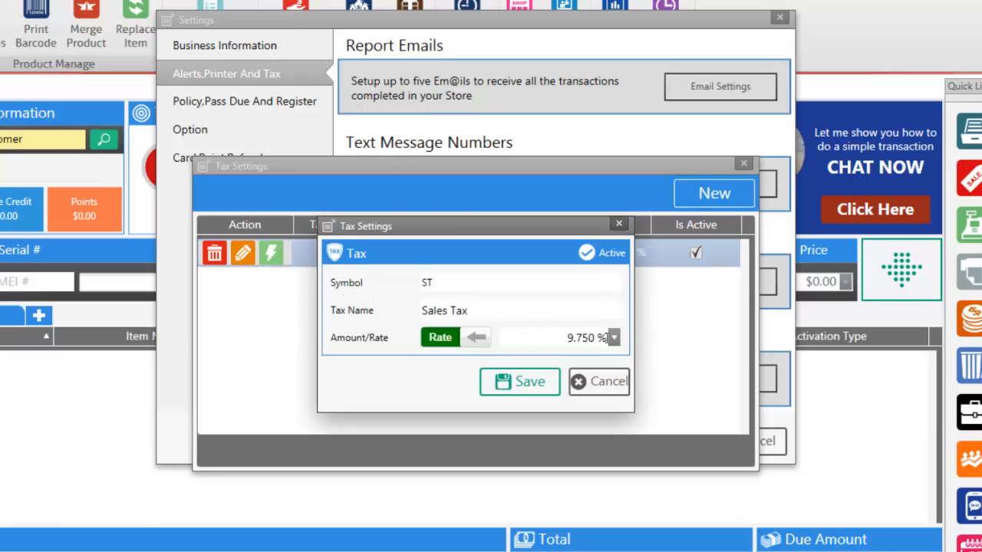
# Enter 8.875 as the Sales Tax rate on the keypad, save it, and close the tax list
pyautogui.click(613, 340)
pyautogui.click(613, 339)
pyautogui.click(545, 415)
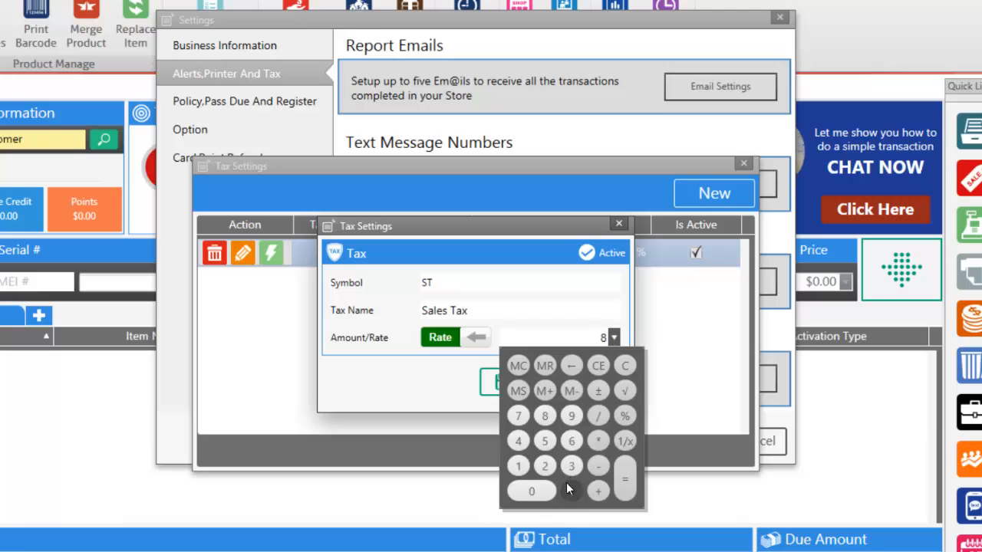
pyautogui.click(572, 491)
pyautogui.click(544, 415)
pyautogui.click(518, 418)
pyautogui.click(544, 441)
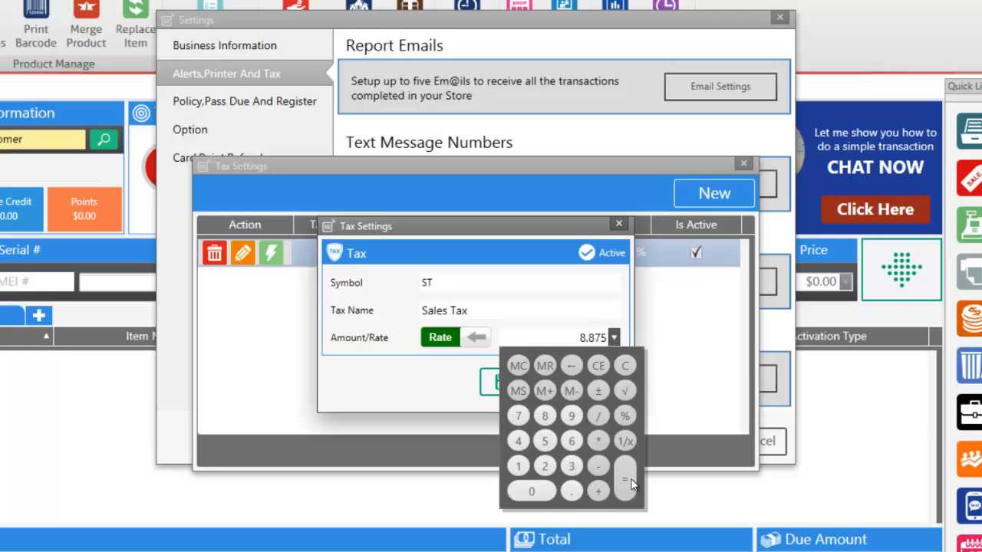
pyautogui.click(481, 406)
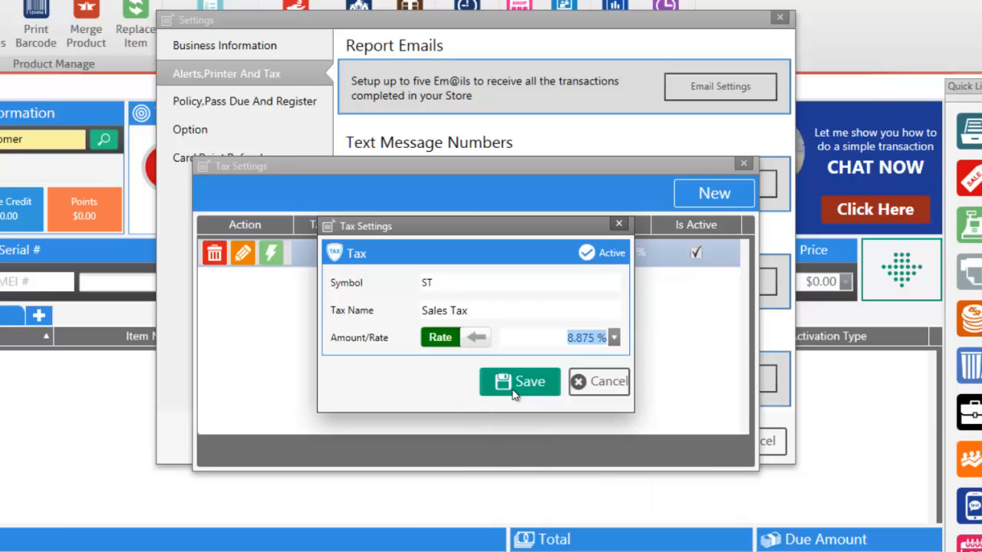
pyautogui.click(513, 388)
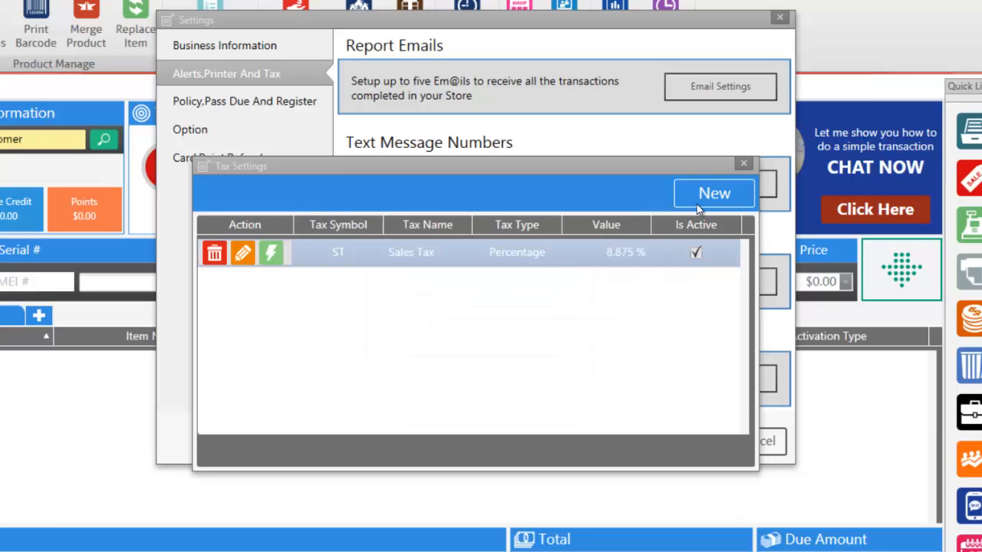
pyautogui.click(744, 164)
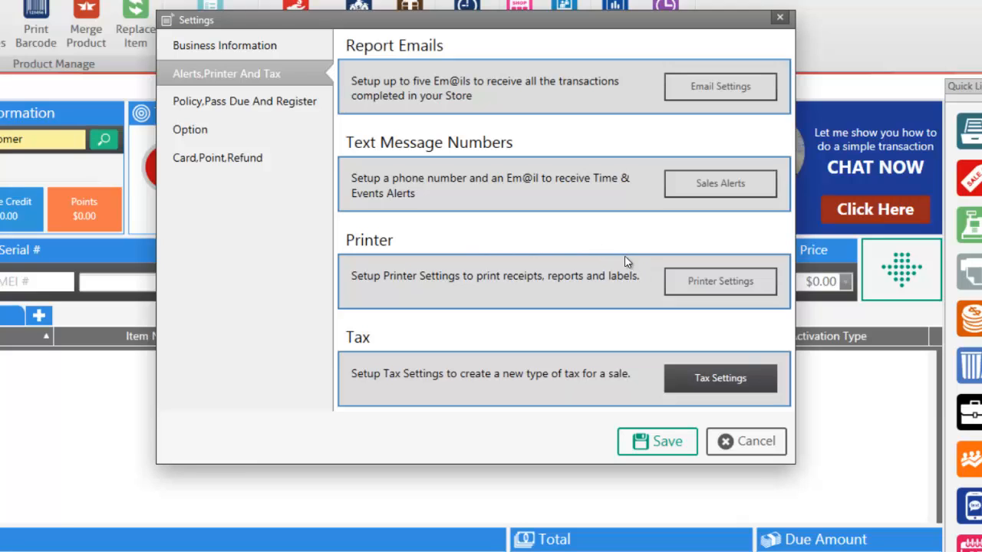
# Save printer settings, view sales alerts and e-mail recipients, then open Policy, Pass Due And Register
pyautogui.click(725, 281)
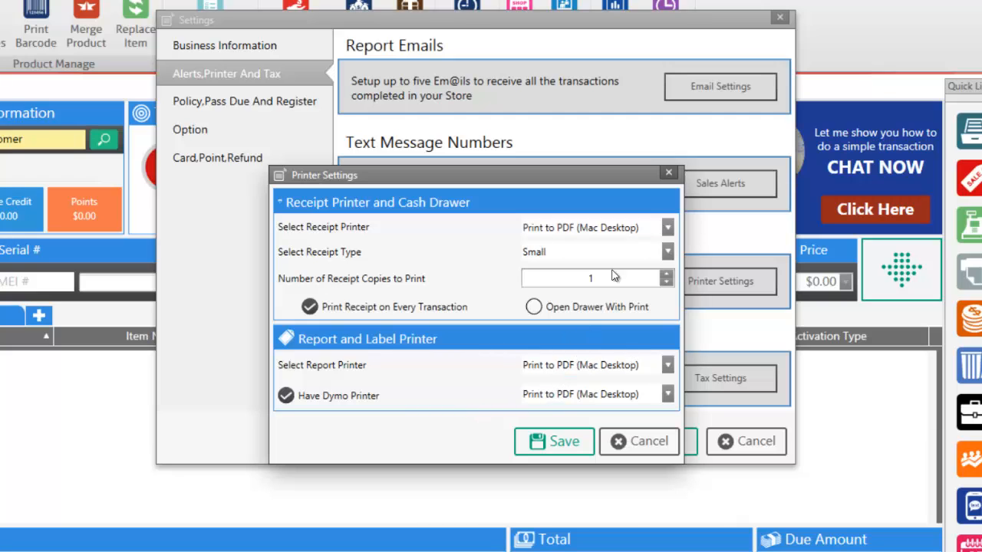
pyautogui.click(556, 451)
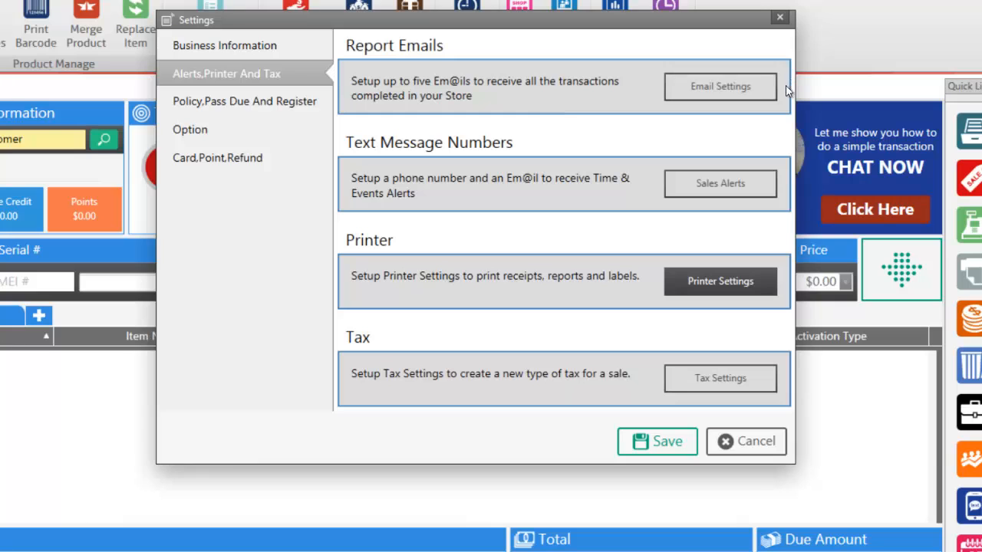
pyautogui.click(714, 182)
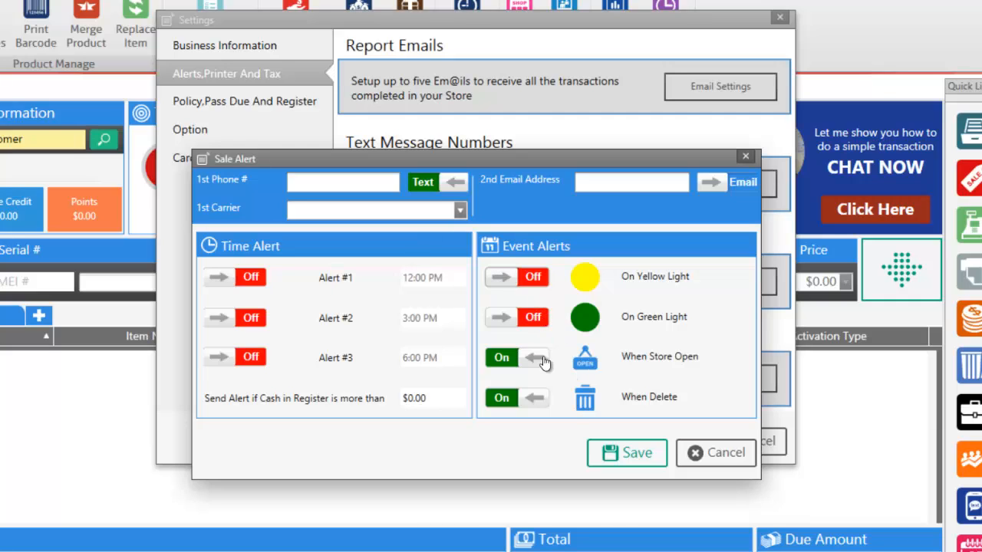
pyautogui.click(688, 457)
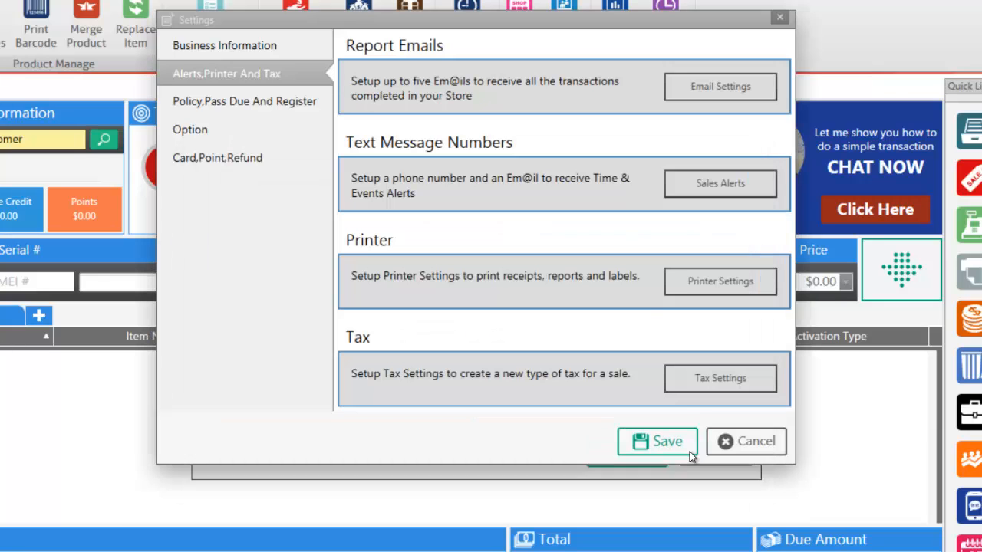
pyautogui.click(712, 92)
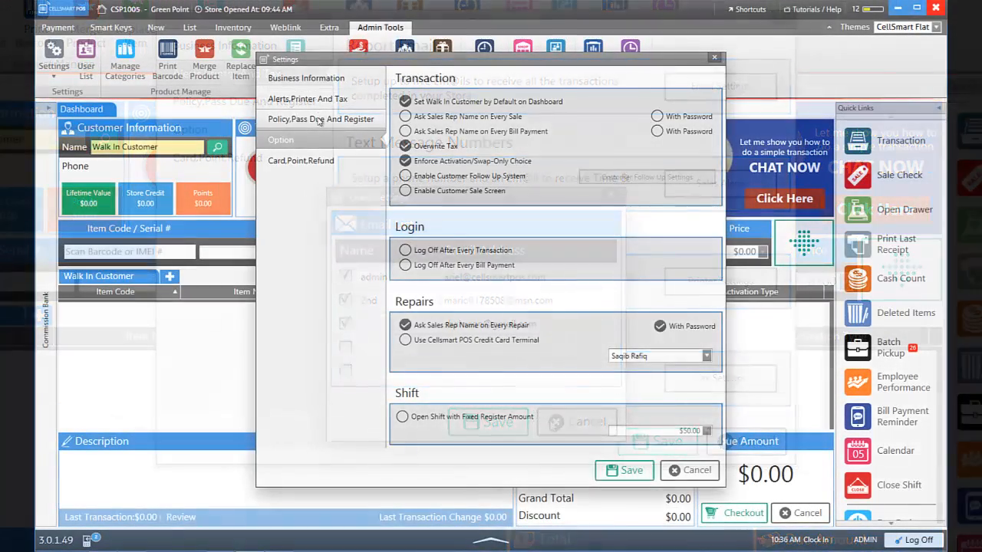
pyautogui.click(242, 103)
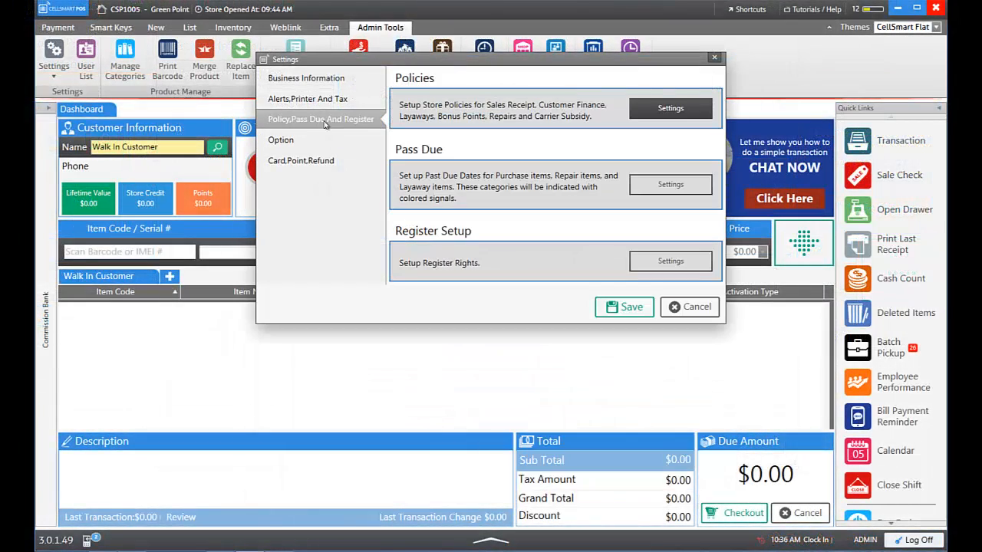
# Browse the Store Credit and Customer Finance policies, cancel, then save Settings
pyautogui.click(668, 108)
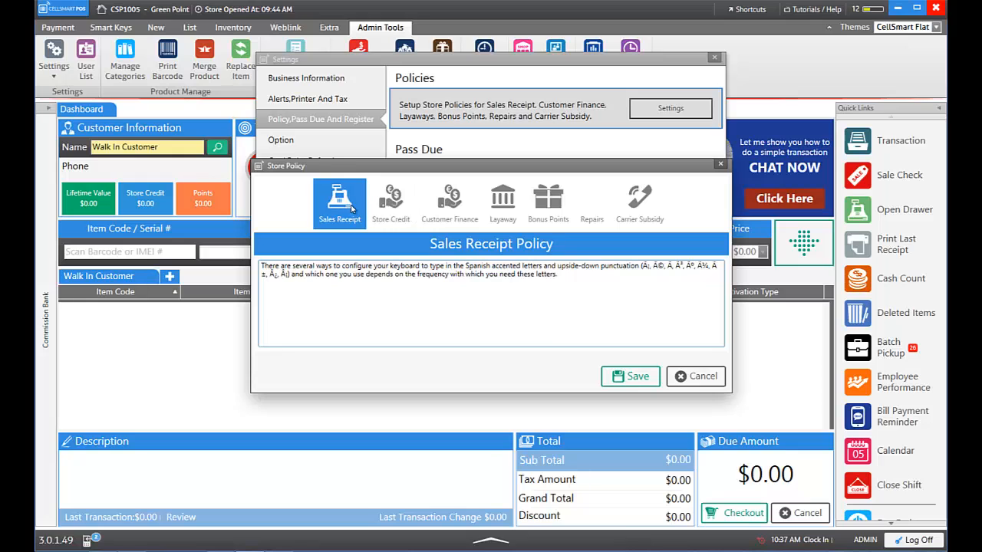
pyautogui.click(382, 204)
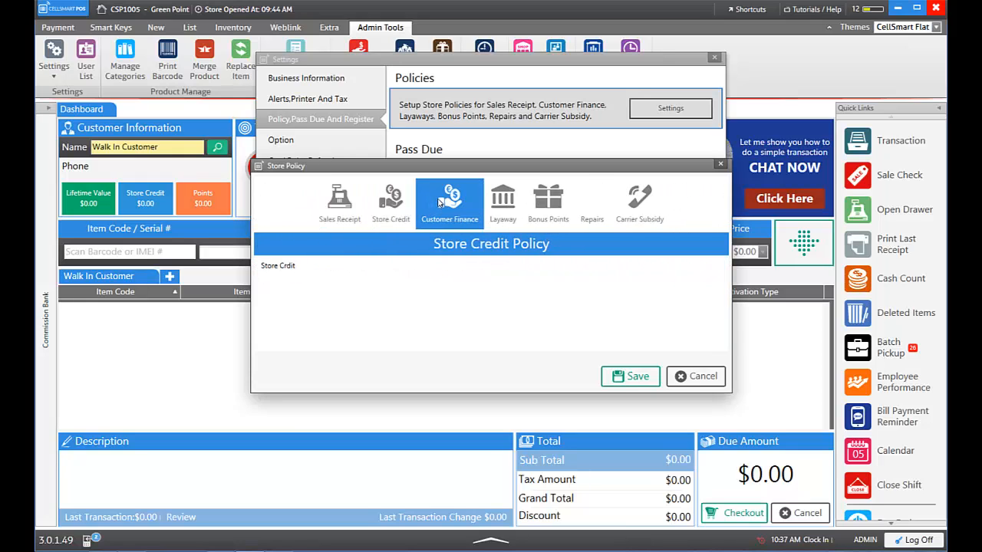
pyautogui.click(441, 201)
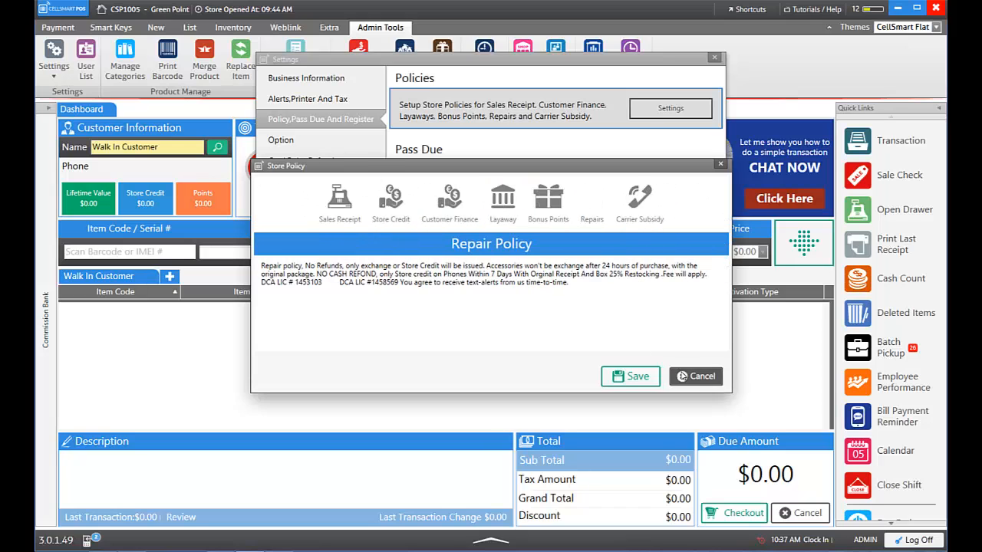
pyautogui.click(696, 376)
pyautogui.click(627, 310)
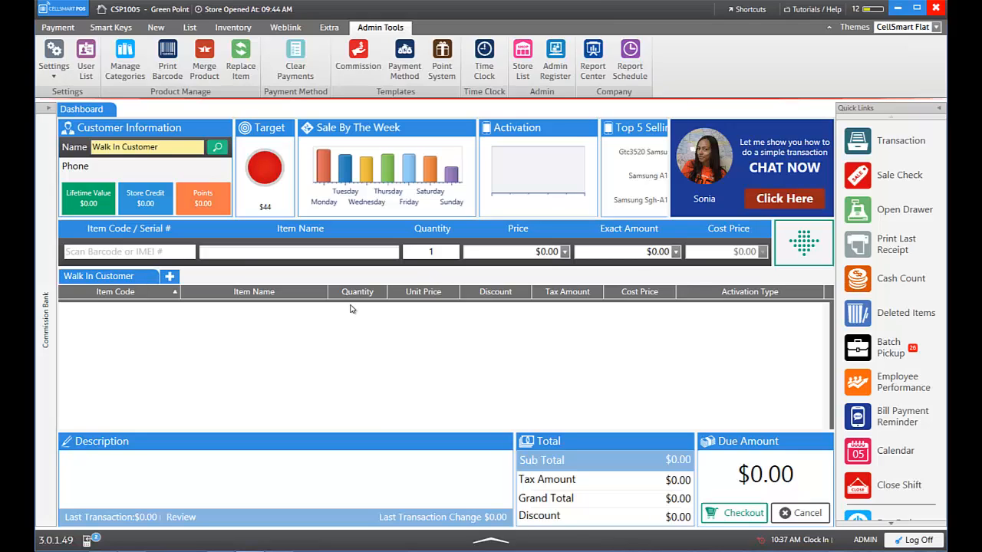
# Show the Payment ribbon with ePay, bill payment, provider and carrier options
pyautogui.click(59, 28)
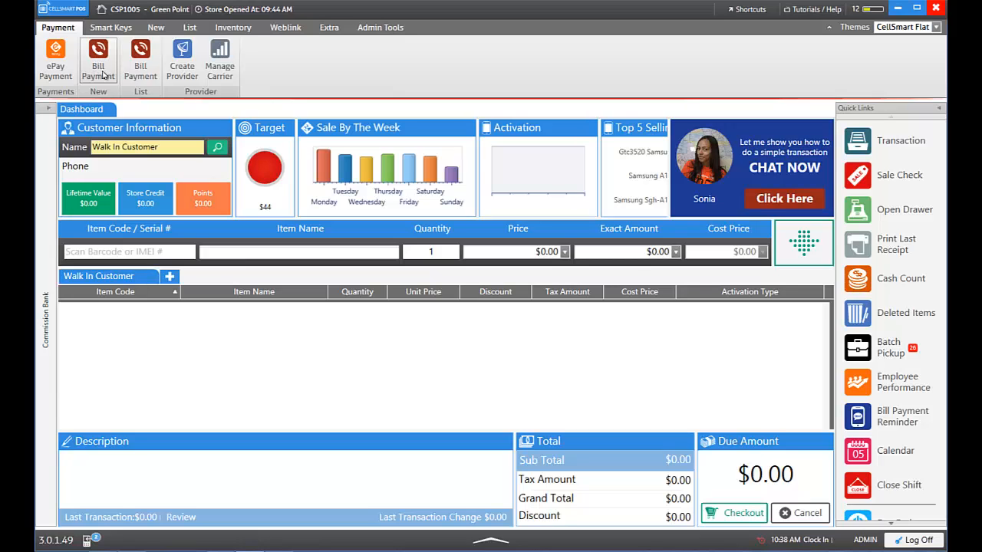
# Start a bill payment, look up the customer by phone number, and keep carrier Bolt
pyautogui.click(99, 76)
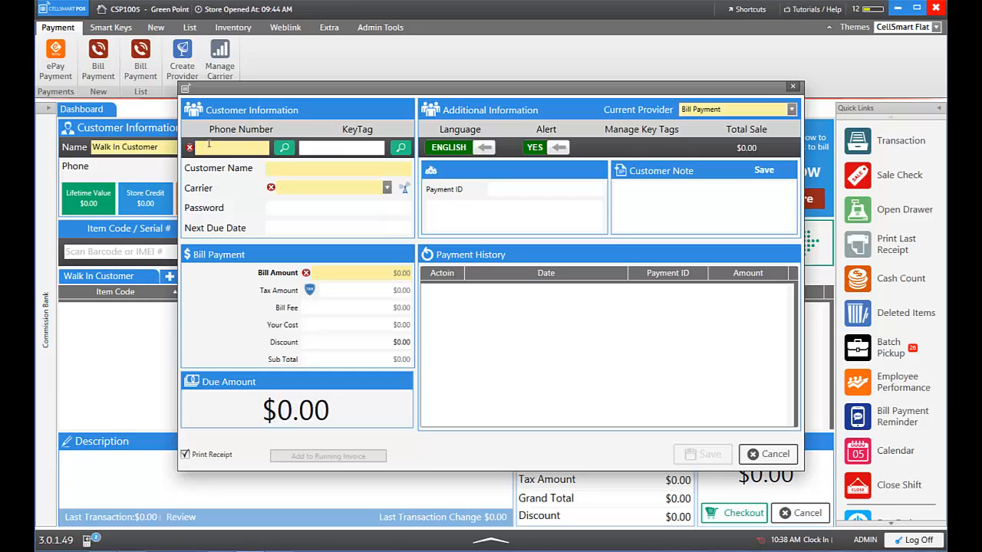
pyautogui.press('Return')
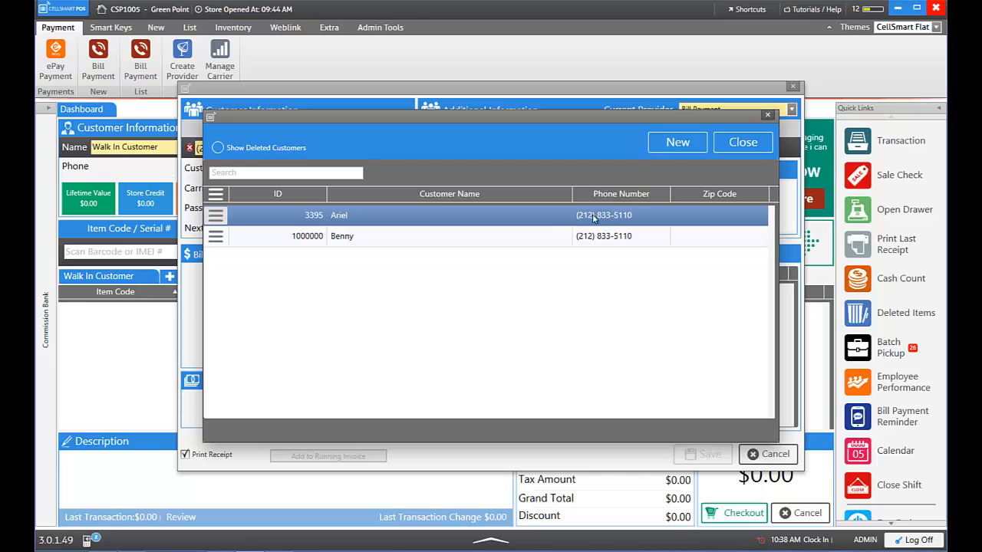
pyautogui.doubleClick(465, 222)
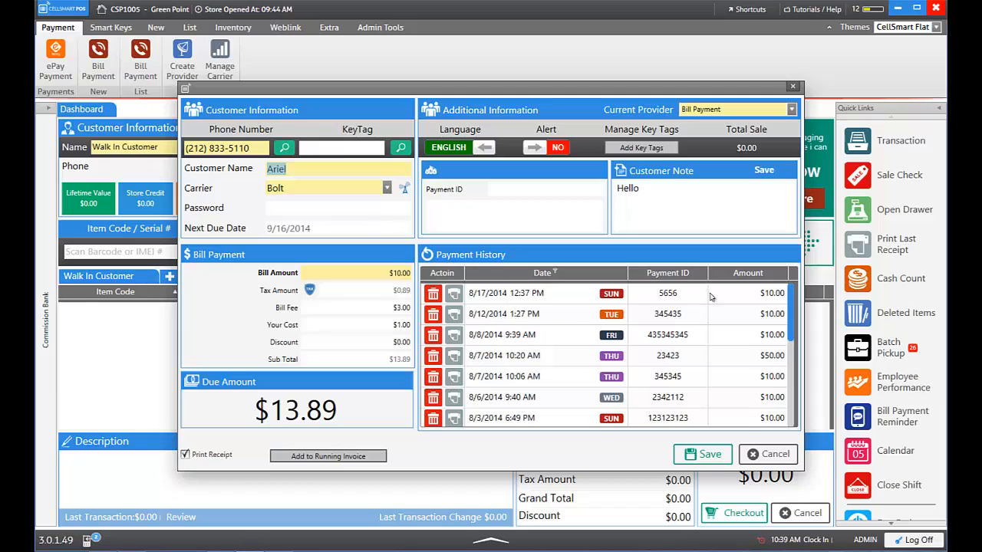
pyautogui.scroll(-5, 791, 307)
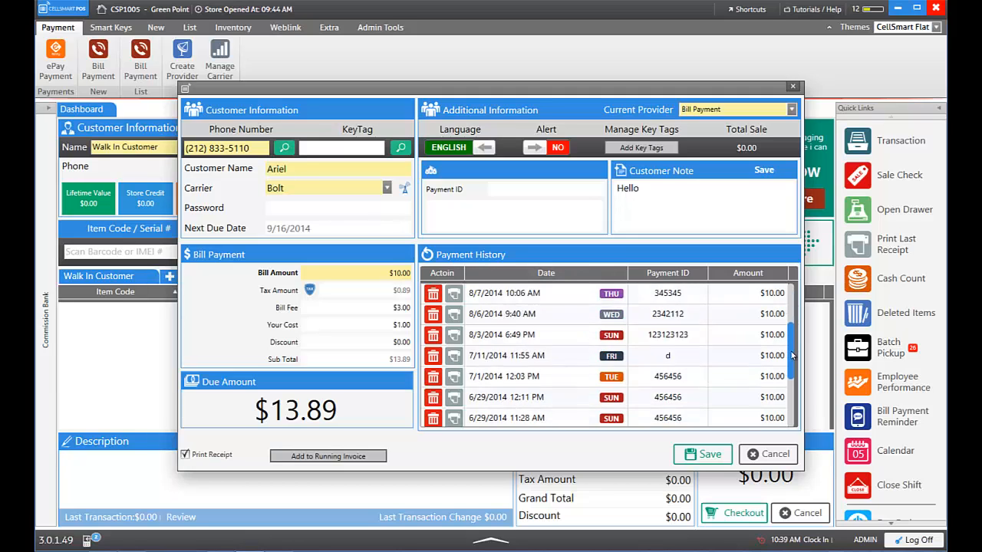
pyautogui.scroll(5, 791, 330)
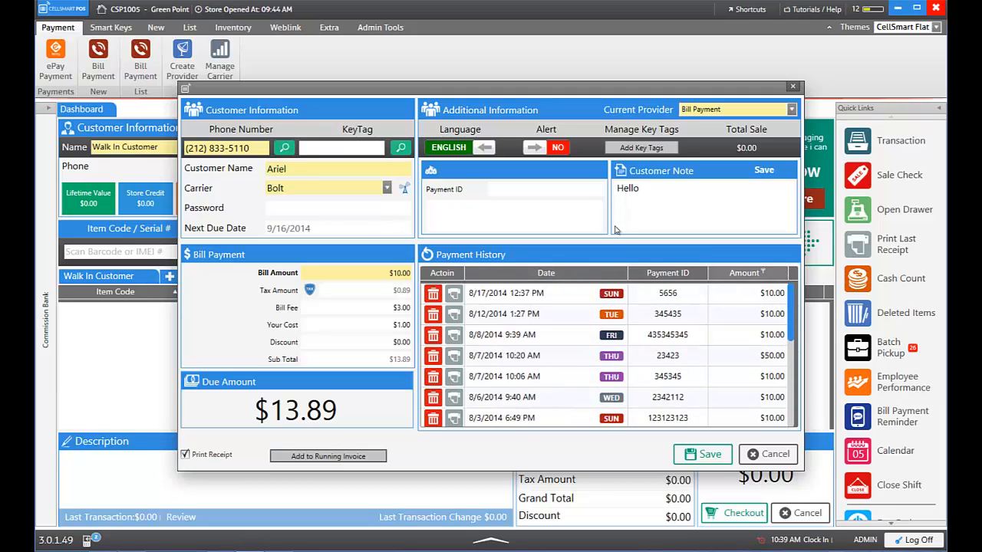
pyautogui.click(387, 190)
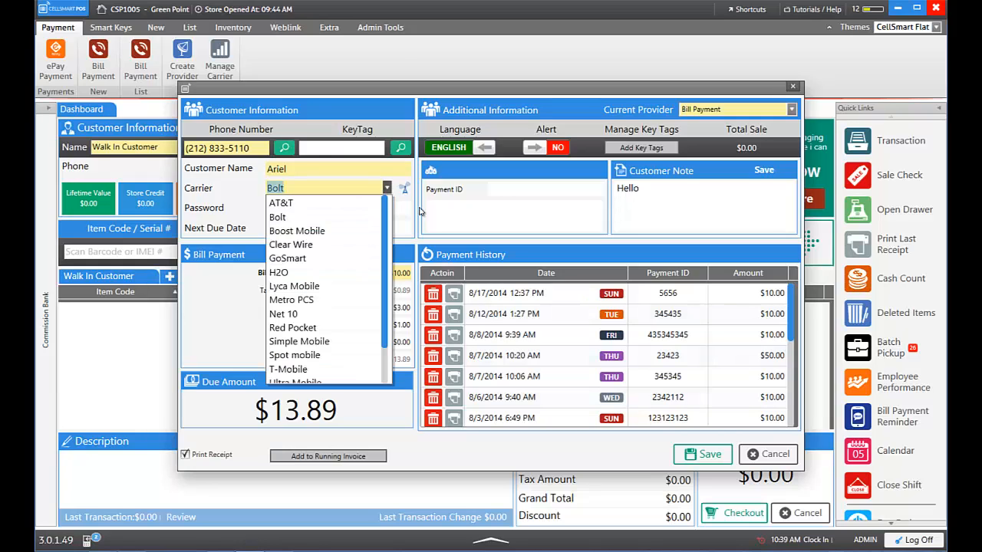
pyautogui.click(418, 220)
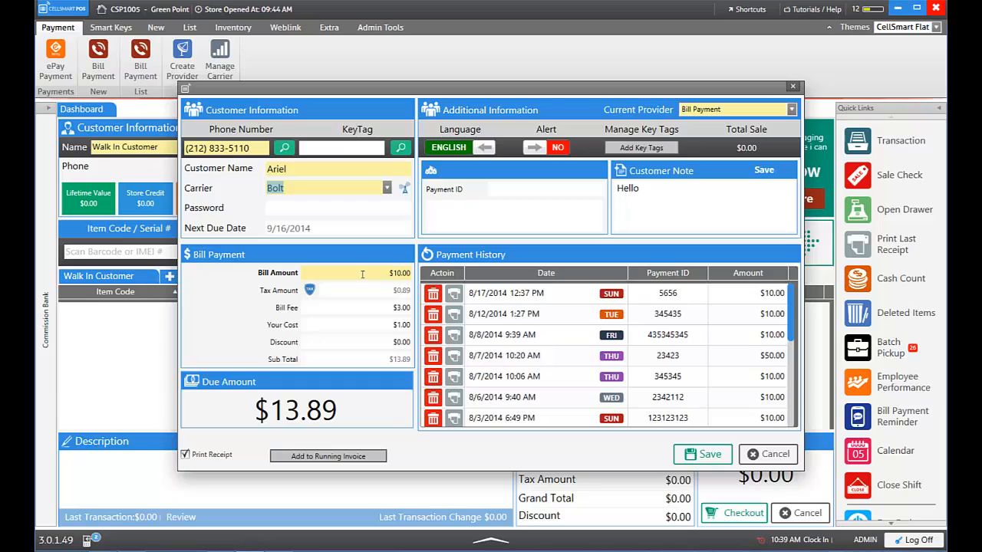
# Set the bill amount to $20.00 and turn off sales tax
pyautogui.click(398, 272)
pyautogui.press('BackSpace')
pyautogui.write('2')
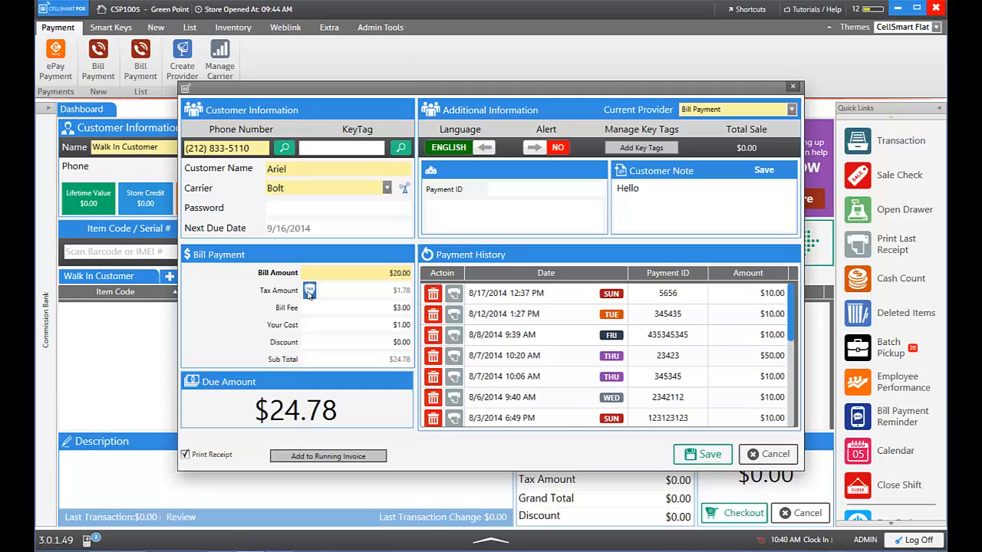
pyautogui.moveTo(308, 295)
pyautogui.click(319, 320)
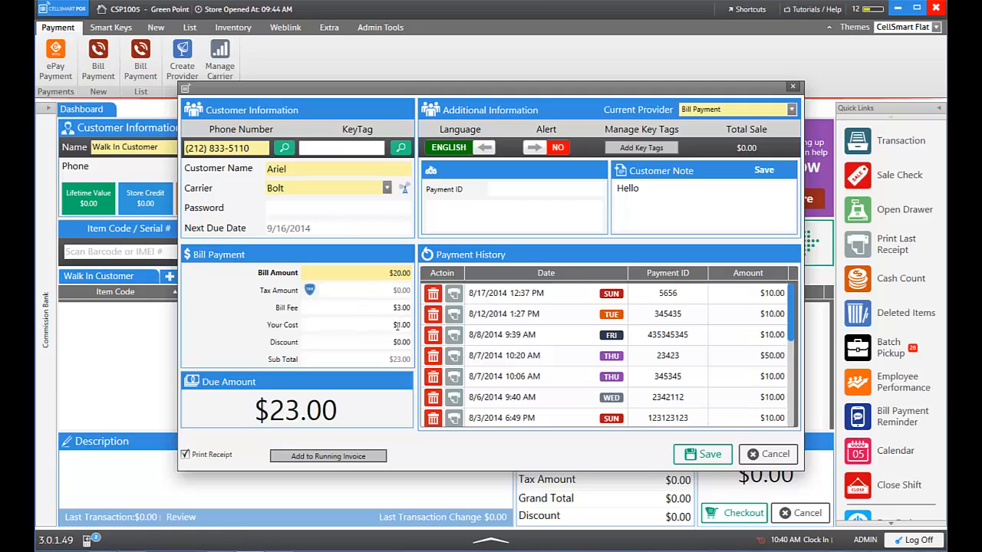
pyautogui.doubleClick(398, 326)
# Save the bill payment and pay the full $23.00 in cash at checkout
pyautogui.click(703, 453)
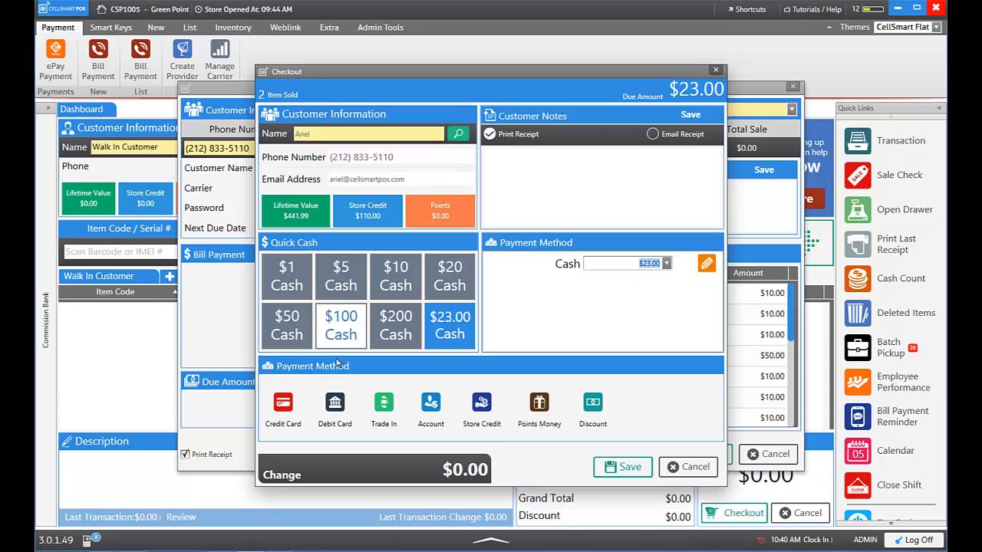
pyautogui.click(298, 397)
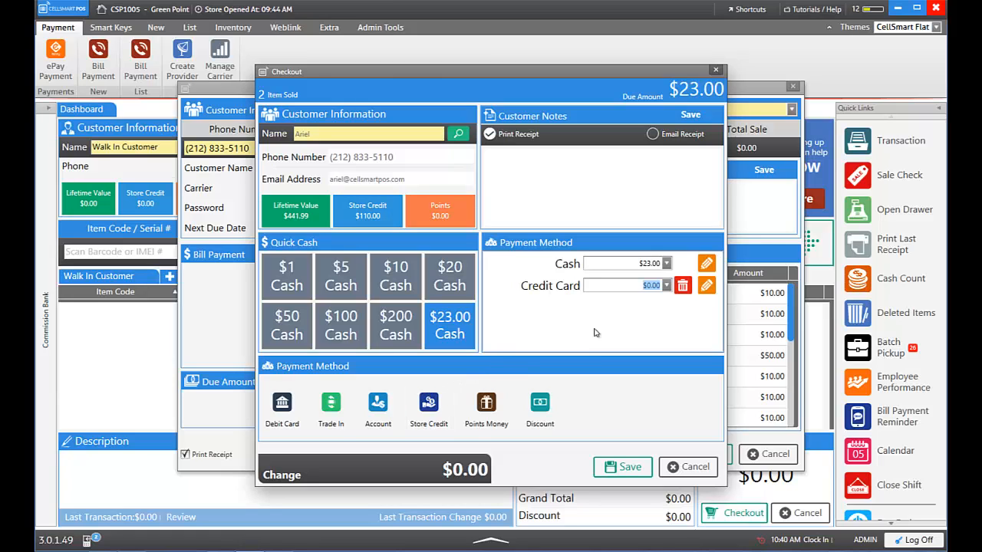
pyautogui.click(682, 286)
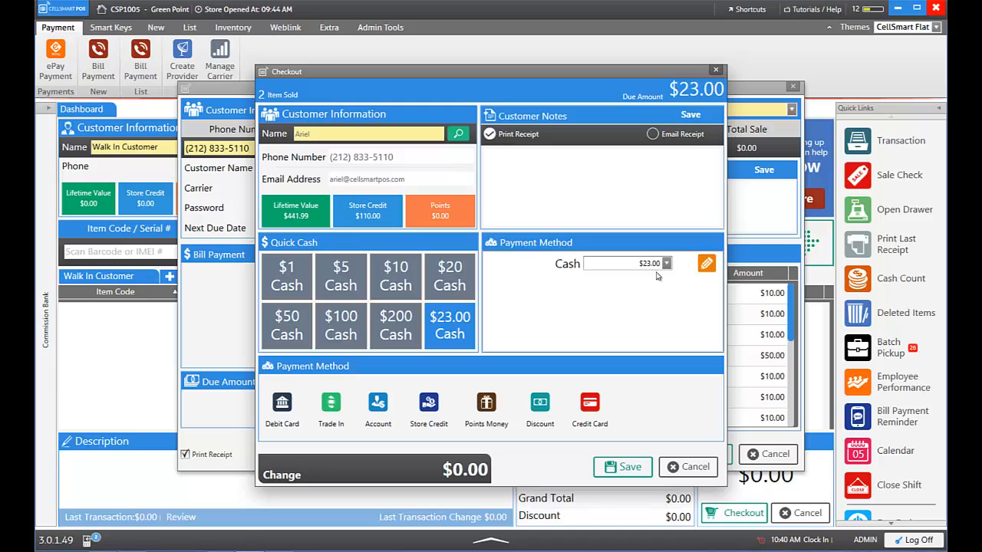
pyautogui.click(454, 330)
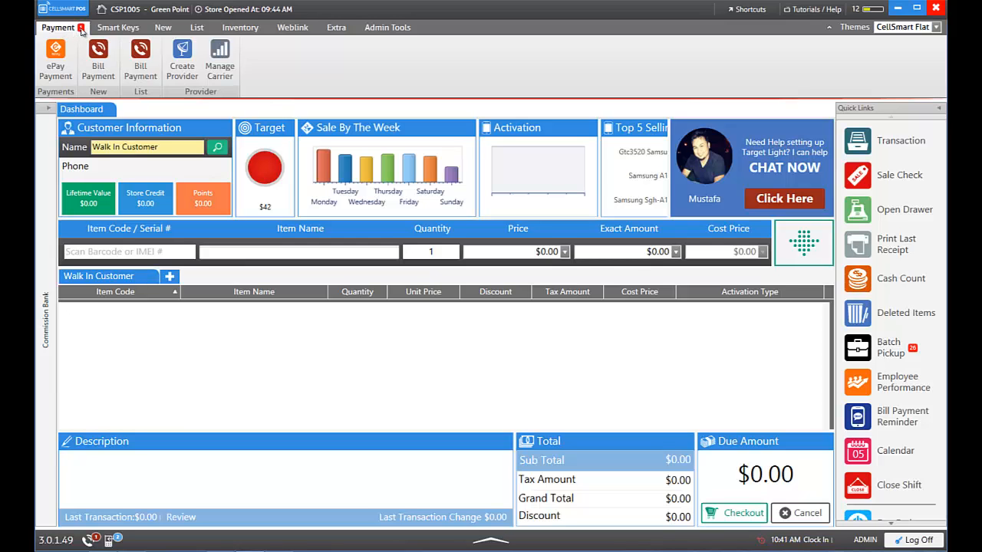
# From the Bill Payment list, enter and save the payment ID for the pending $20.00 Bolt payment
pyautogui.rightClick(147, 357)
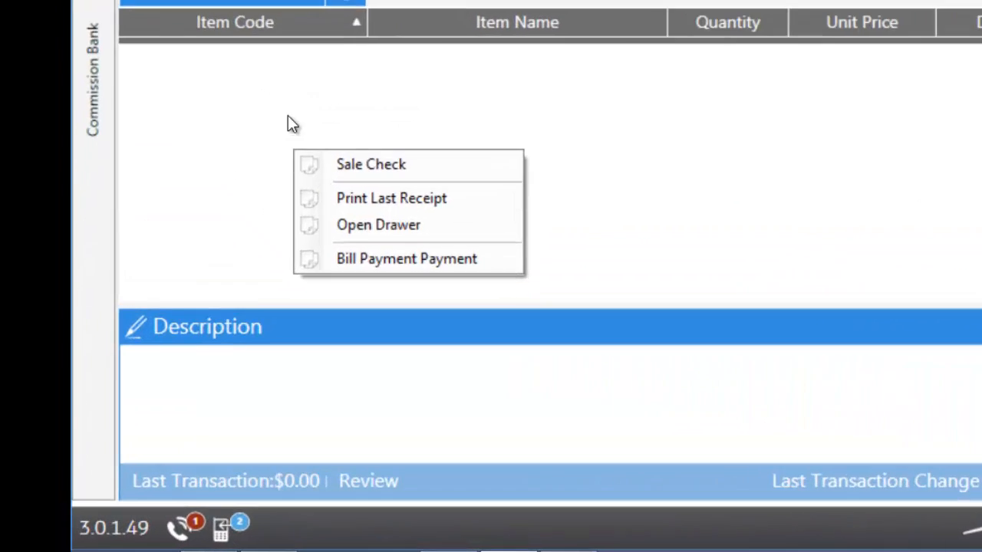
pyautogui.click(123, 363)
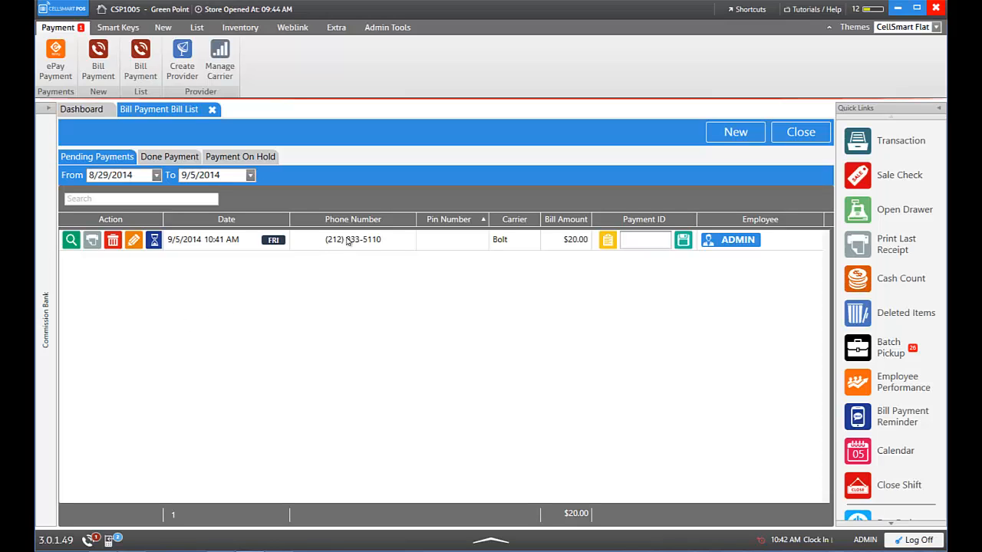
pyautogui.click(457, 240)
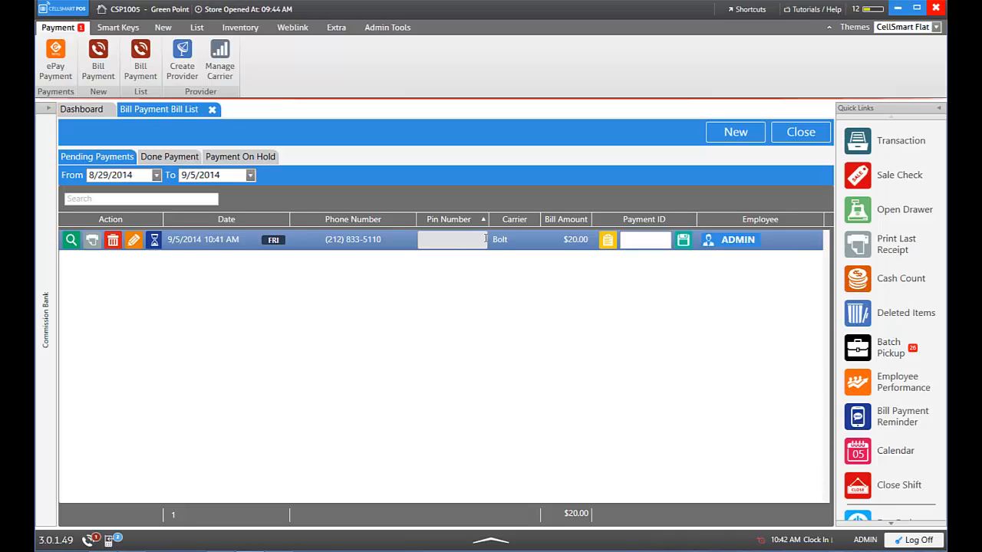
pyautogui.click(640, 240)
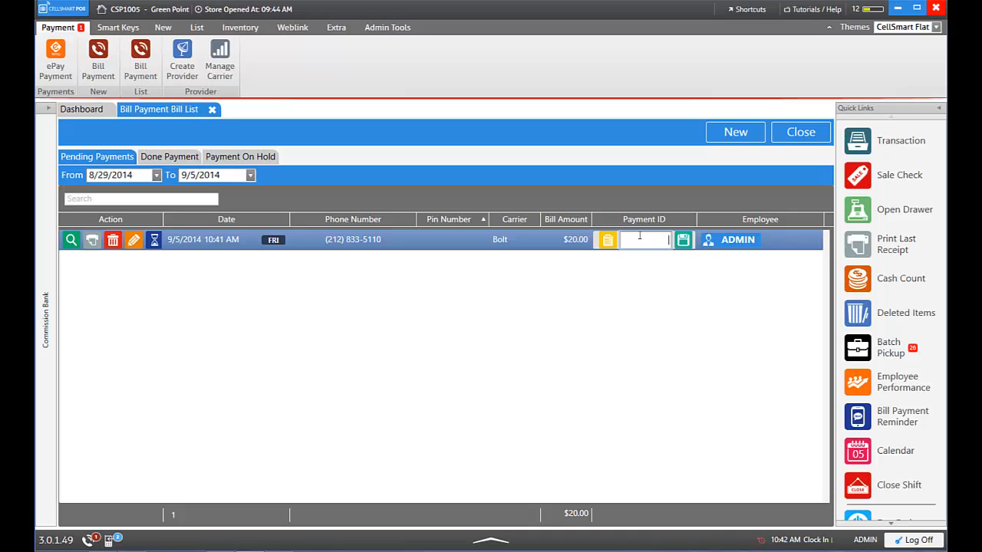
pyautogui.click(683, 243)
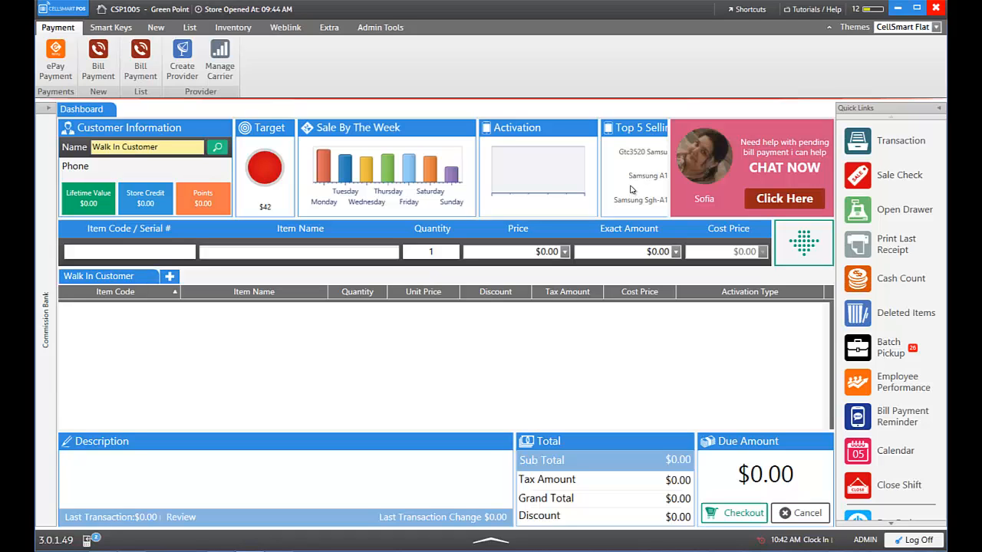
pyautogui.click(900, 145)
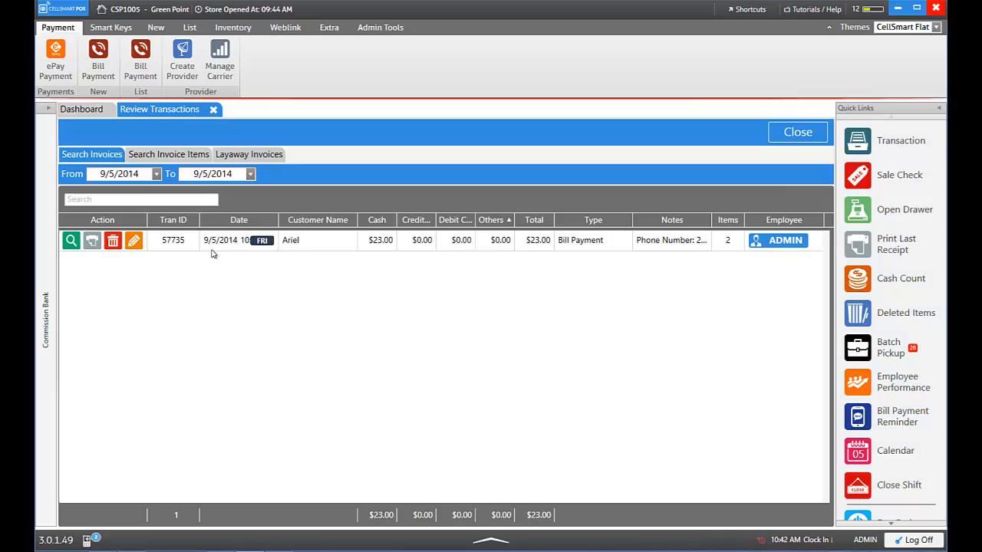
pyautogui.click(296, 242)
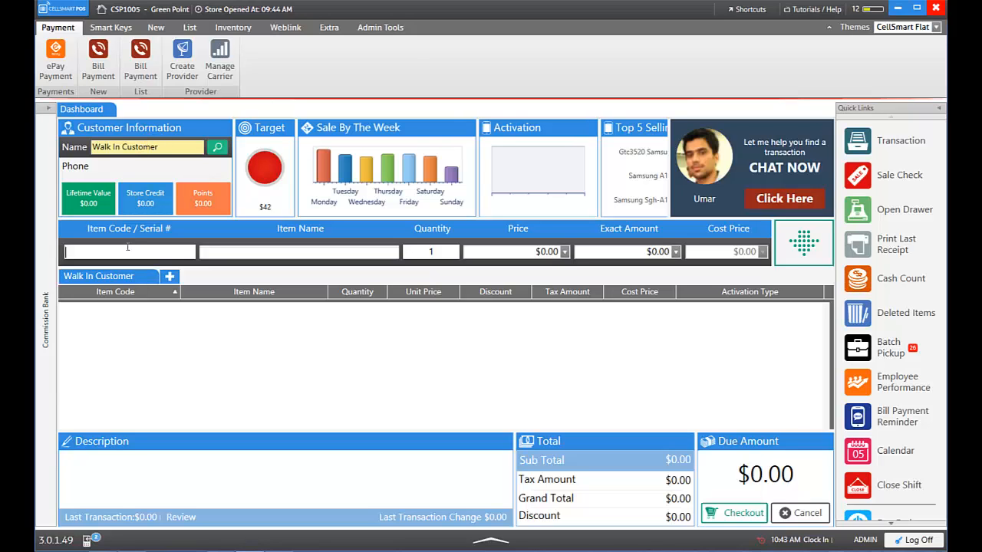
# Add Bolt item 2483 at a $20.00 price to the sale and enter the customer's phone number
pyautogui.write('bolt')
pyautogui.press('Return')
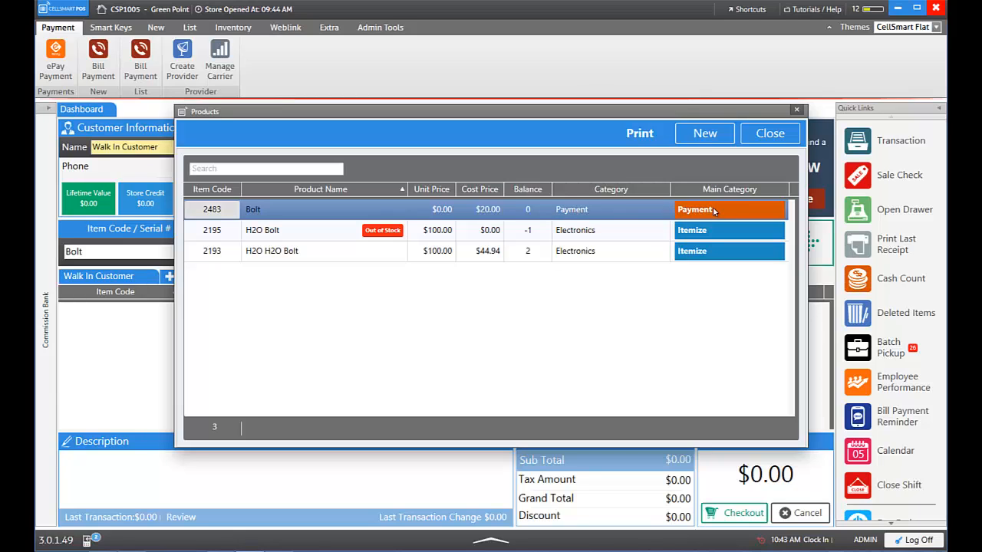
pyautogui.doubleClick(353, 216)
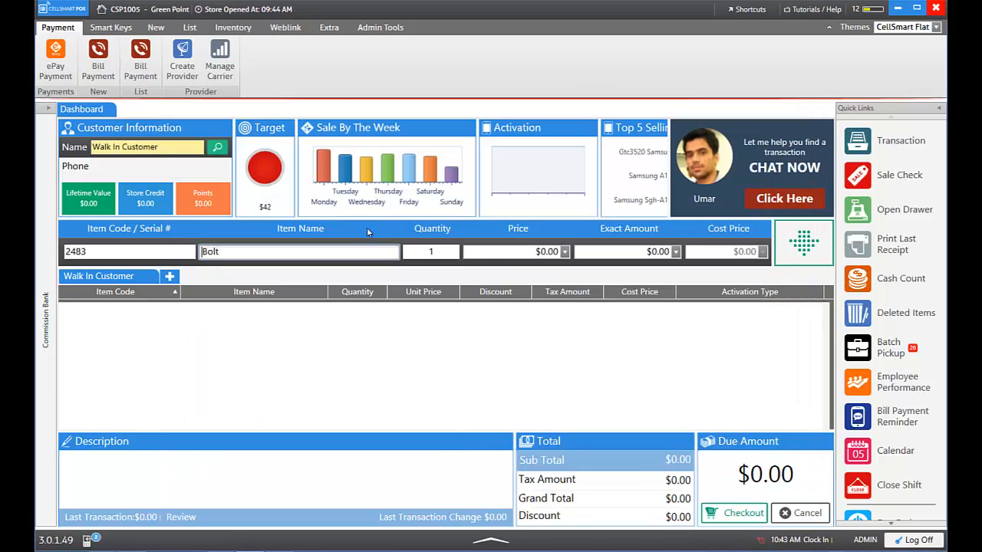
pyautogui.click(541, 253)
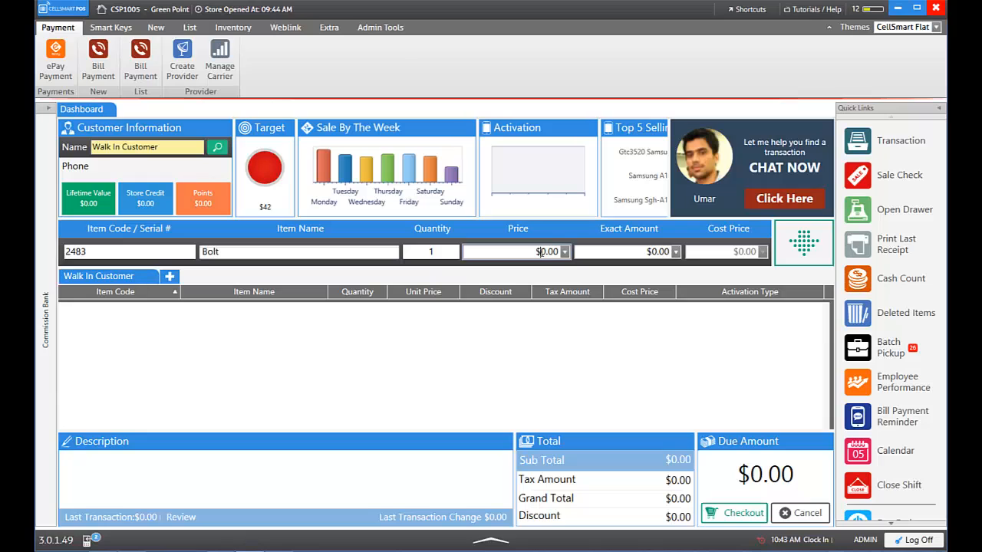
pyautogui.write('20')
pyautogui.click(801, 245)
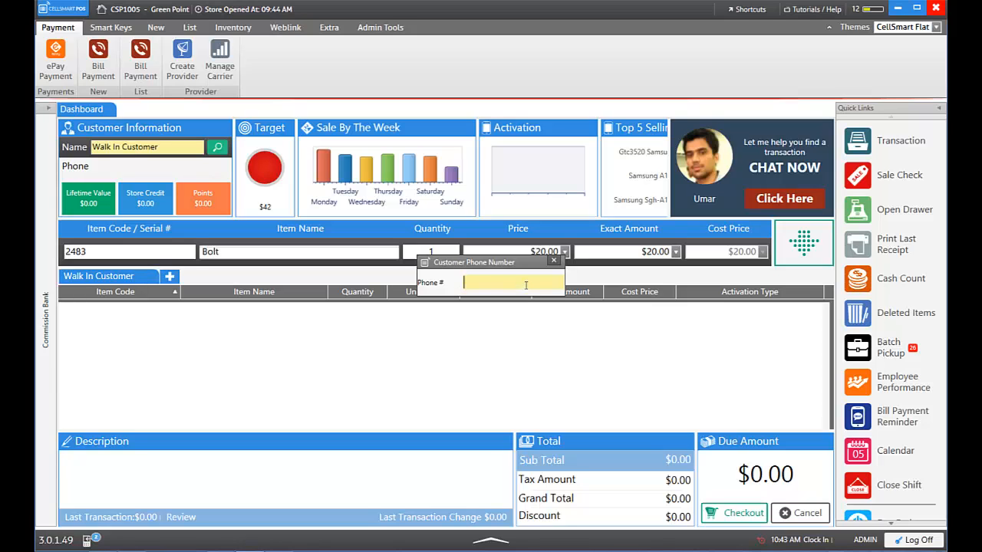
pyautogui.press('Return')
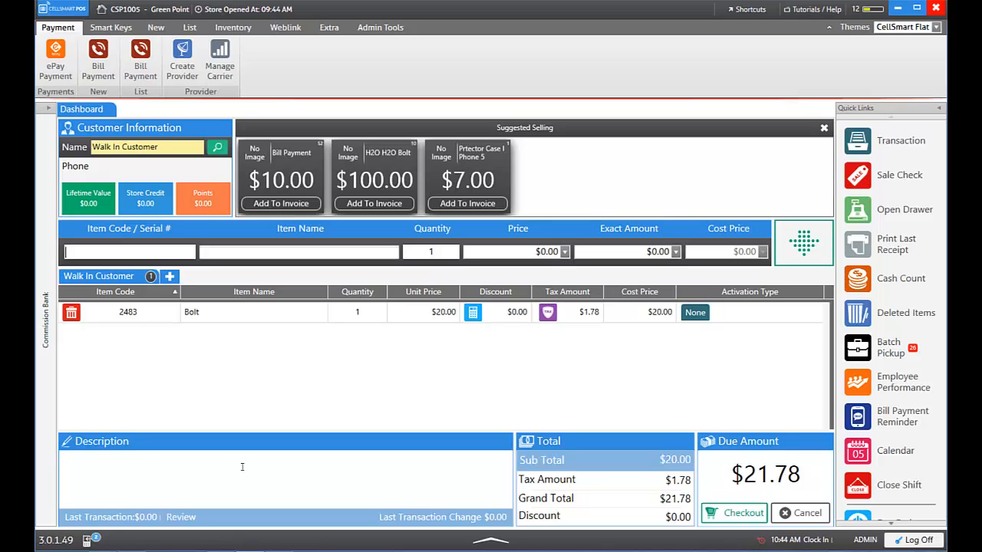
pyautogui.click(72, 312)
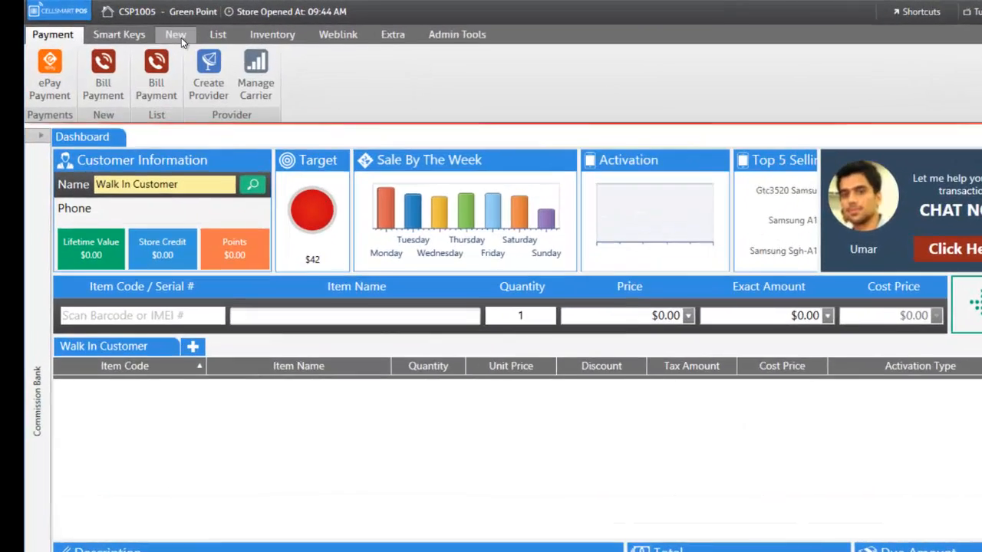
# Start a blank new Product and open the Sub Category dialog for a new category
pyautogui.click(181, 37)
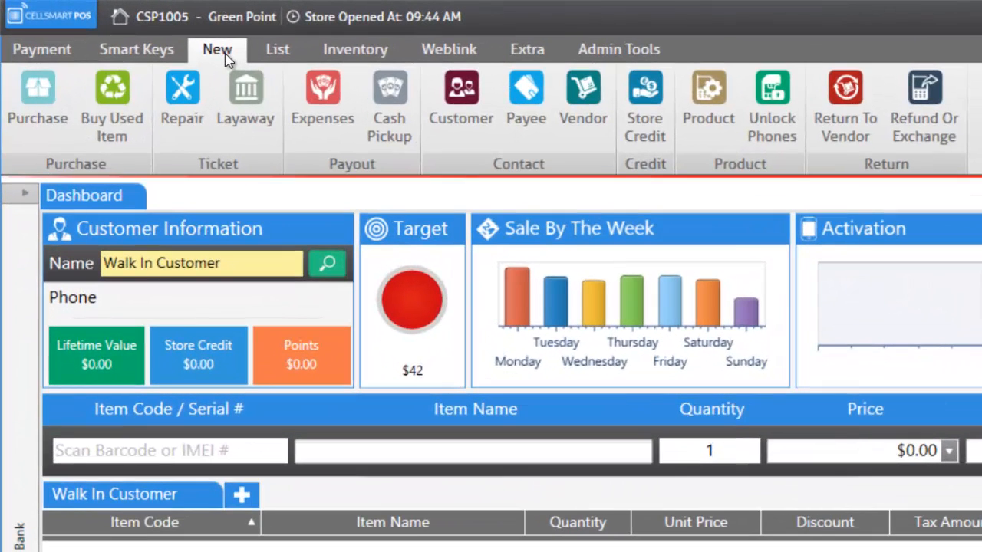
pyautogui.click(715, 106)
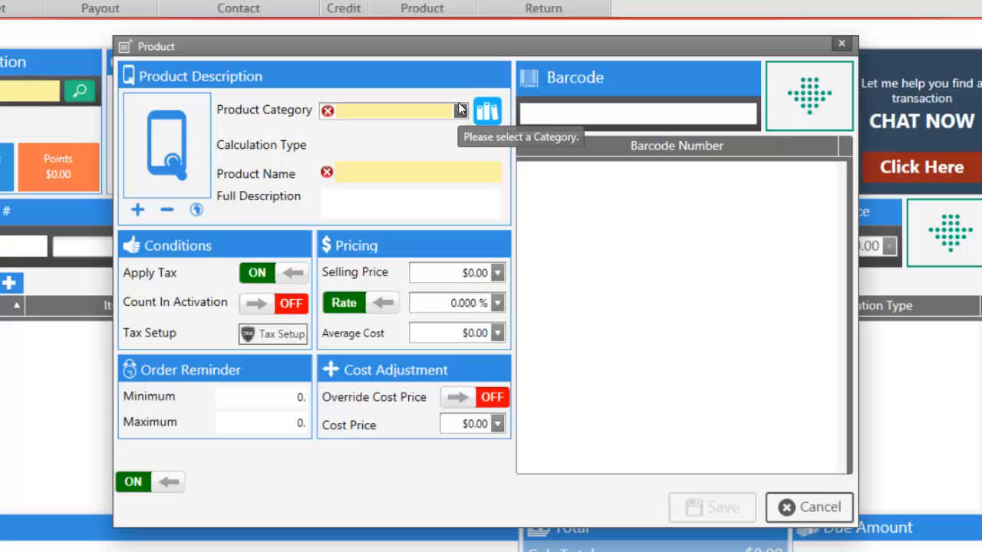
pyautogui.click(460, 112)
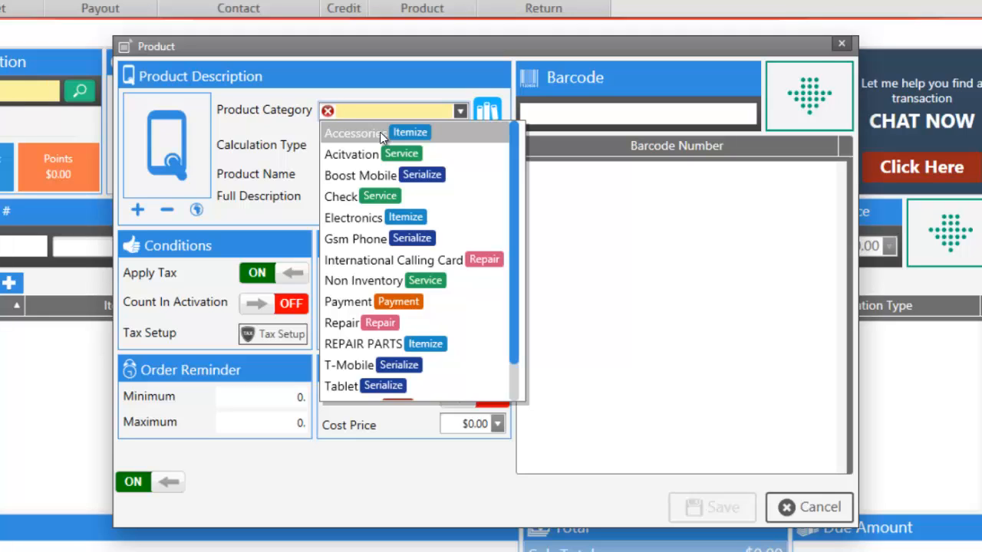
pyautogui.click(407, 76)
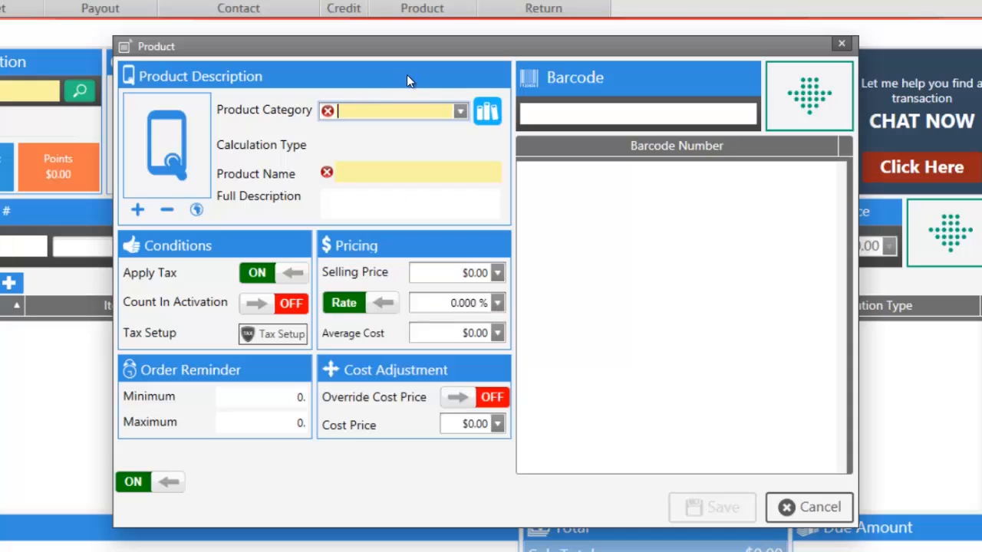
pyautogui.click(487, 110)
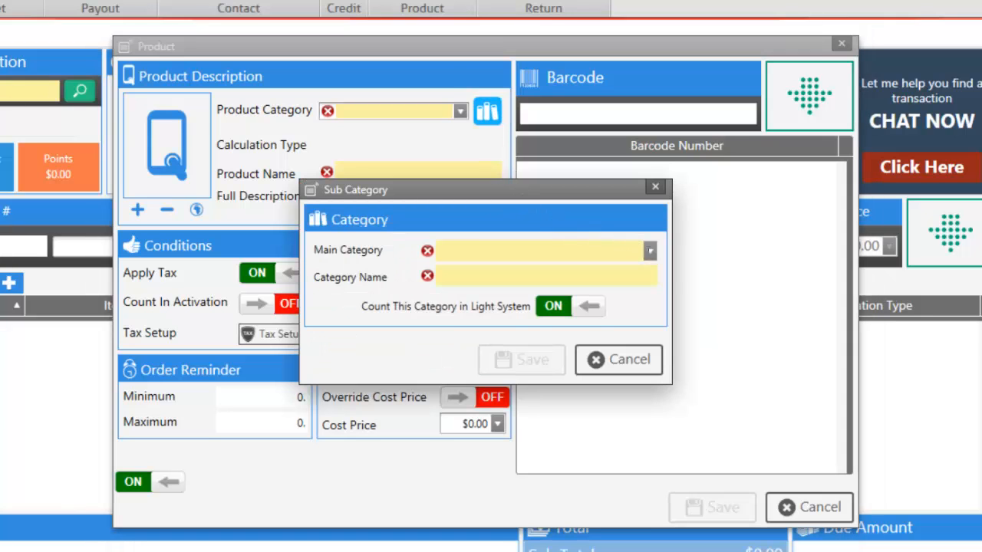
# Set Main Category to Itemize and Category Name to 'Charger'
pyautogui.click(641, 250)
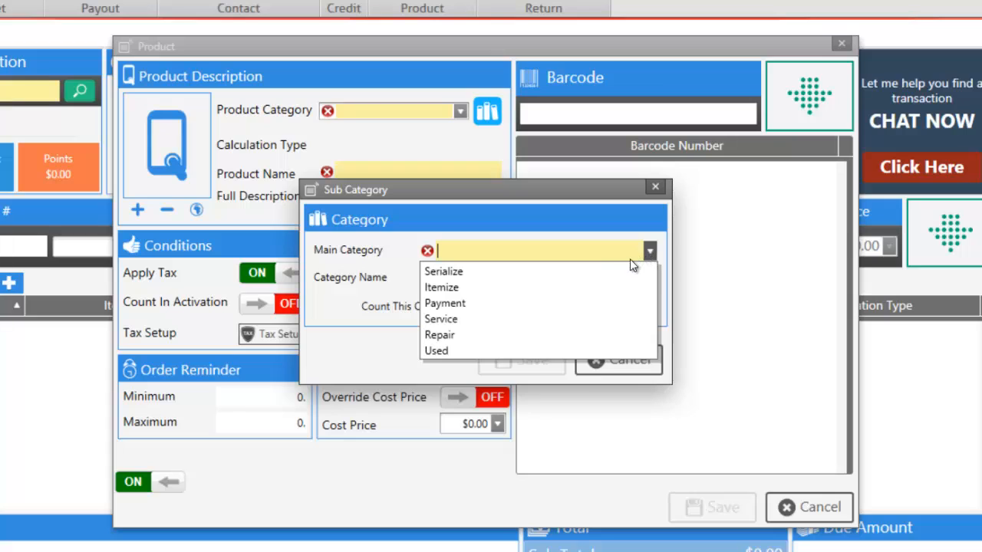
pyautogui.click(477, 287)
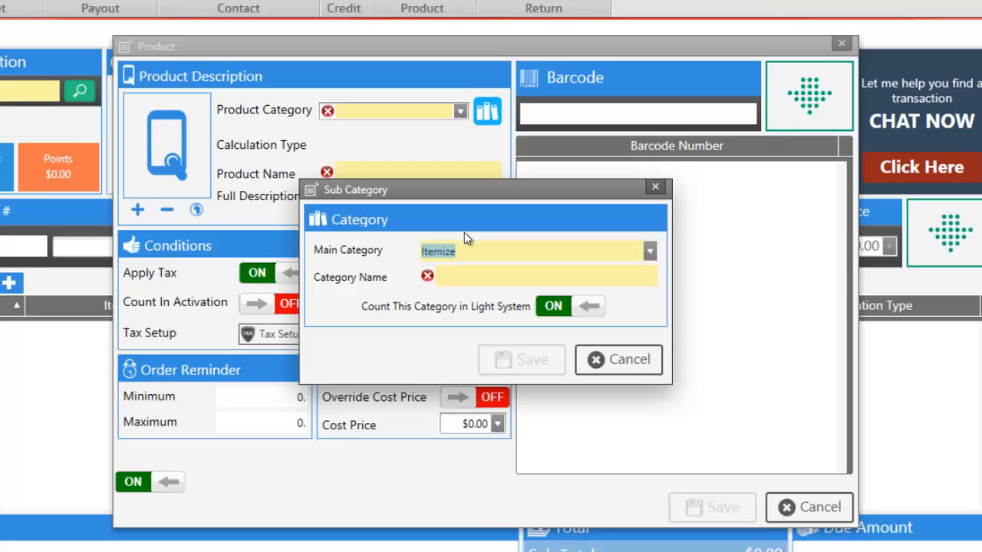
pyautogui.click(474, 282)
pyautogui.write('Charger')
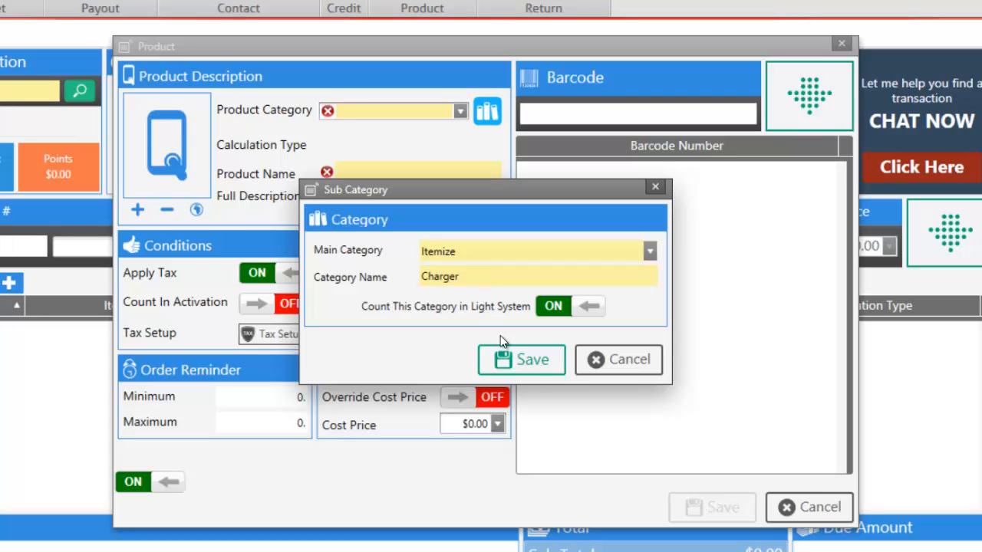
# Save the Charger category and name the product 'Car charger'
pyautogui.click(514, 353)
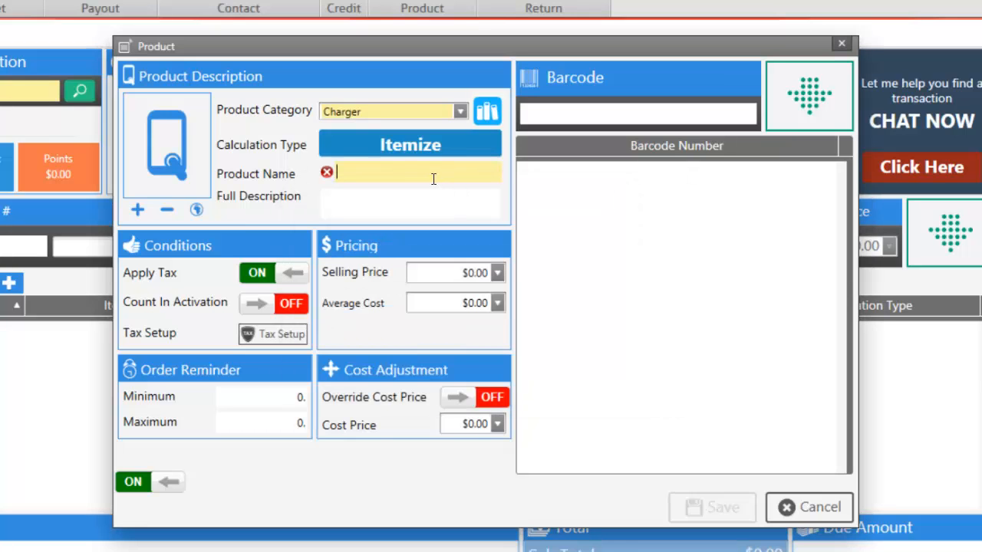
pyautogui.write('CAr')
pyautogui.press('BackSpace')
pyautogui.press('BackSpace')
pyautogui.write('ar c')
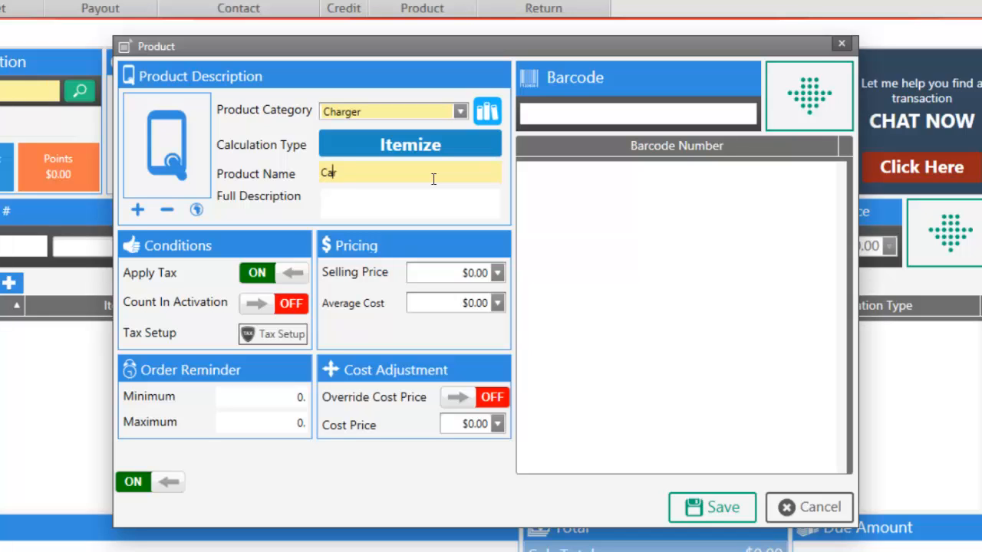
pyautogui.write('harger')
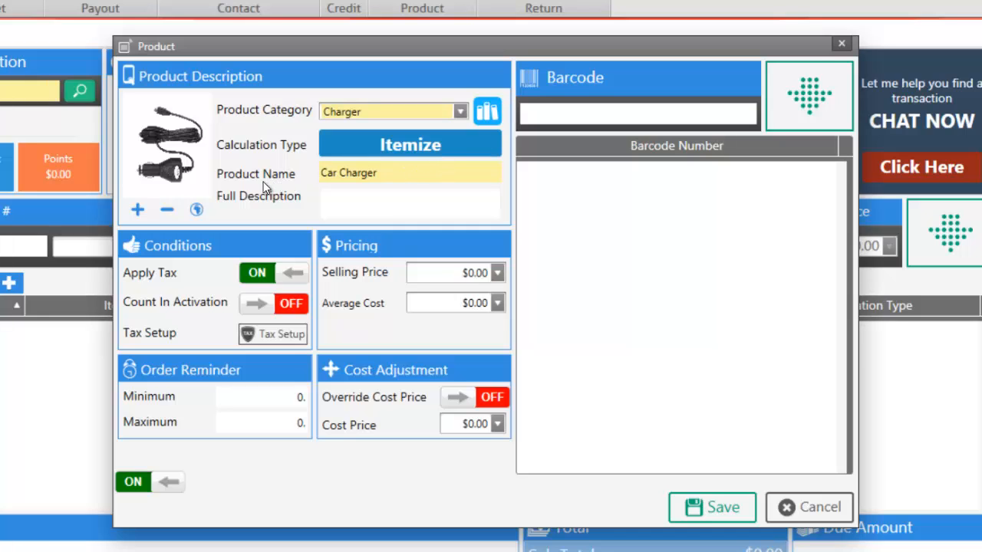
# Set the product picture to the charger with USB cable image
pyautogui.click(195, 214)
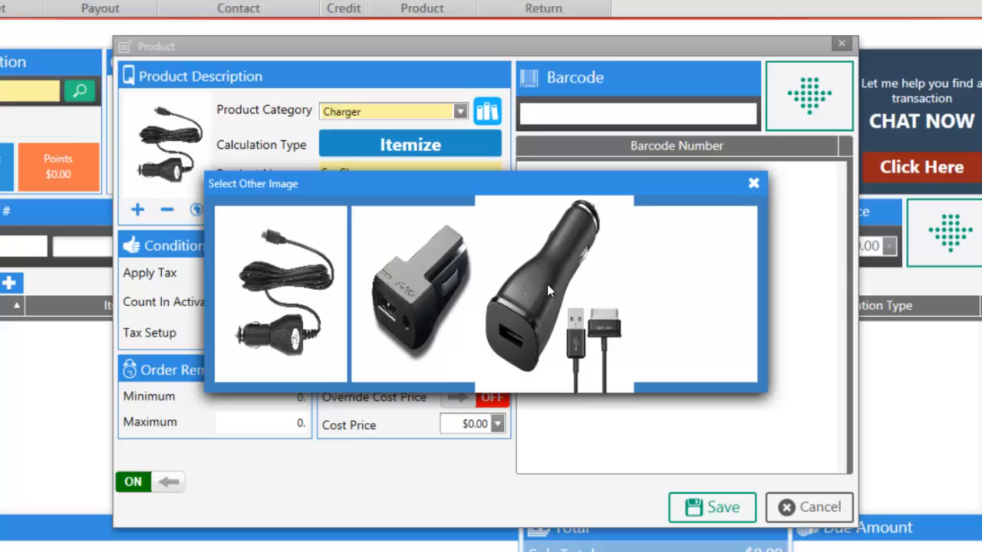
pyautogui.click(548, 284)
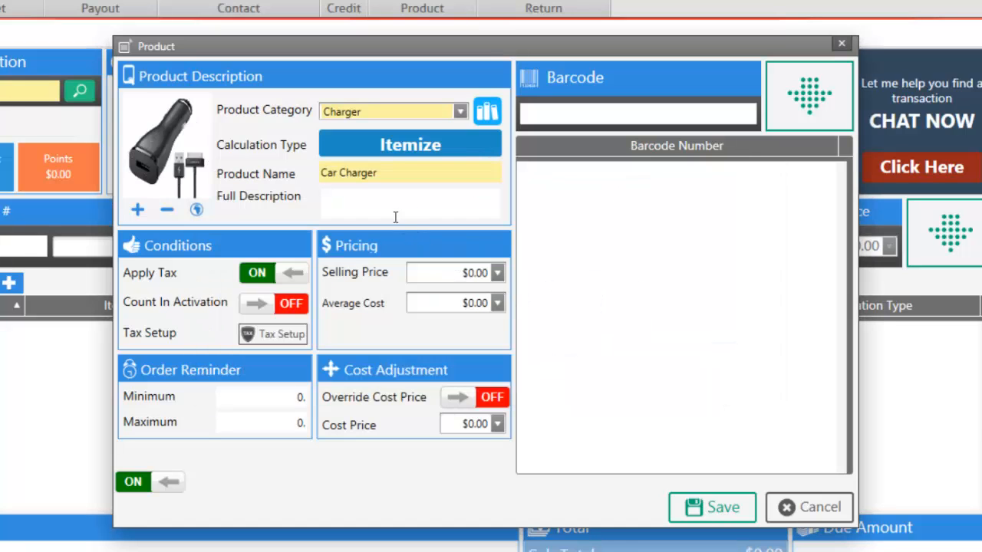
pyautogui.click(338, 172)
# Prefix the product name with 'Iphone 4s' and review its Sales Tax setting
pyautogui.write('Iphone 4s')
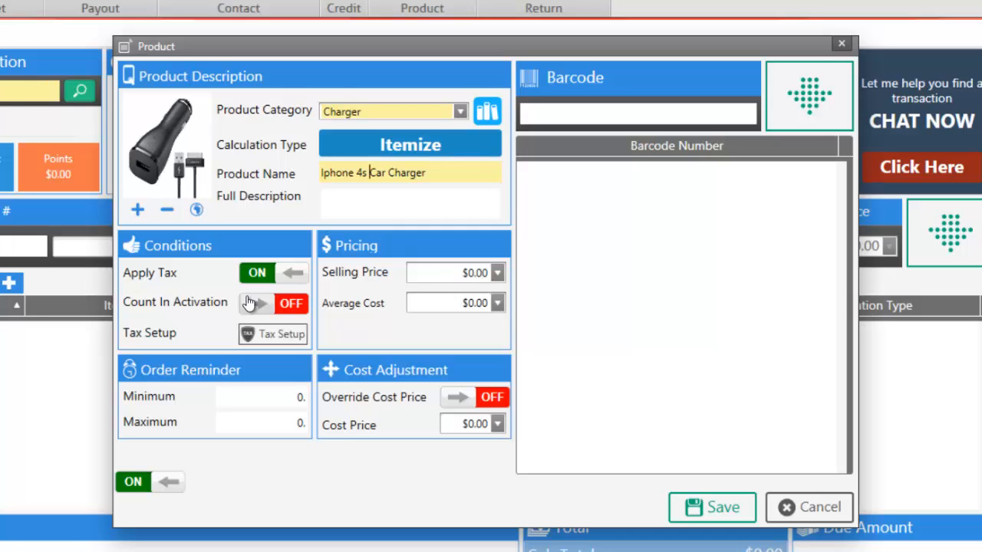
pyautogui.click(261, 342)
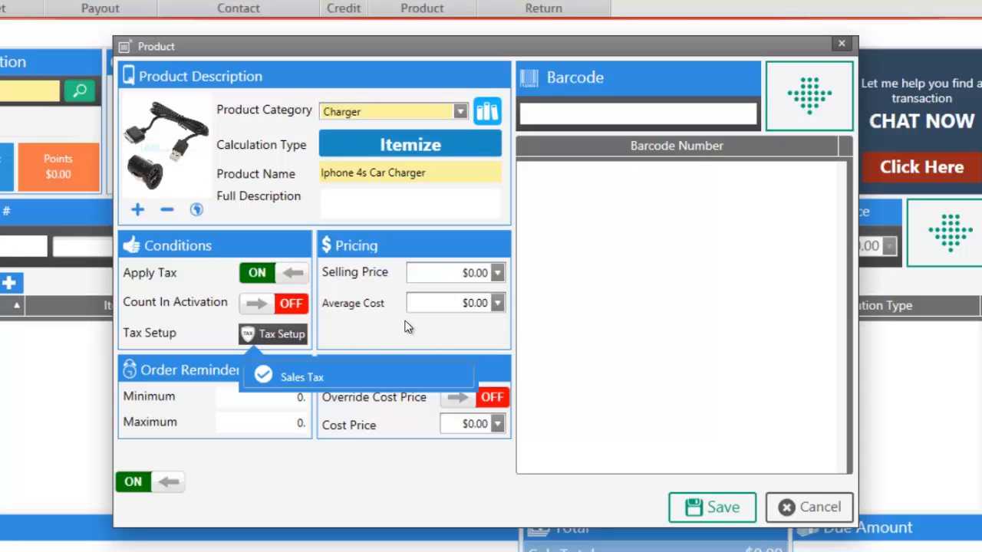
# Enter a $10.00 selling price and $5.00 average cost using the calculator dropdowns
pyautogui.click(494, 273)
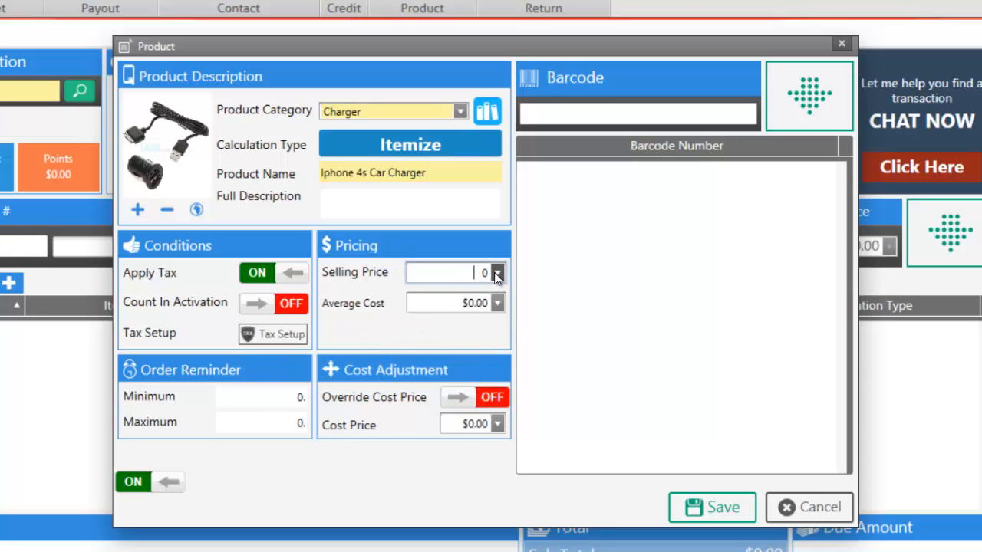
pyautogui.click(497, 273)
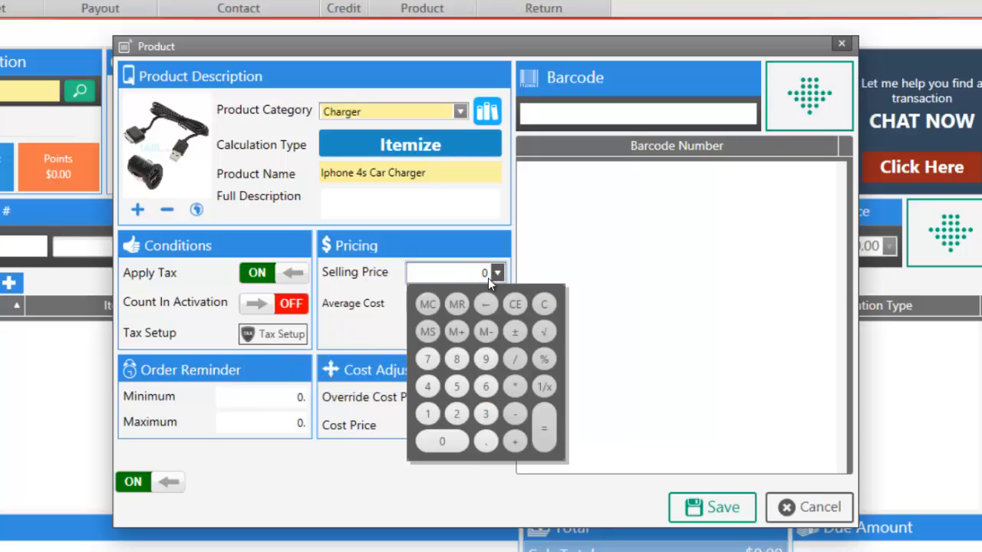
pyautogui.click(427, 414)
pyautogui.click(442, 441)
pyautogui.click(376, 360)
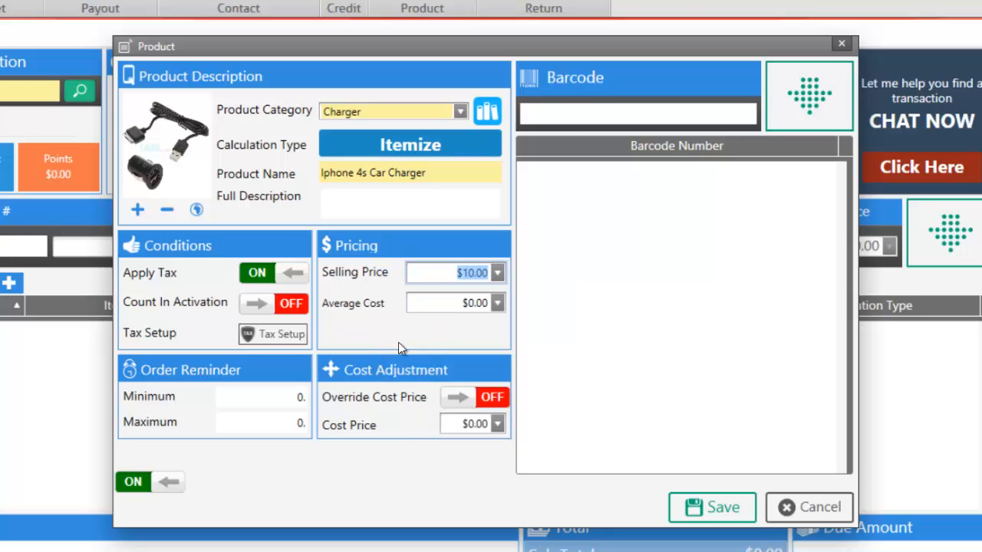
pyautogui.click(497, 303)
pyautogui.click(463, 419)
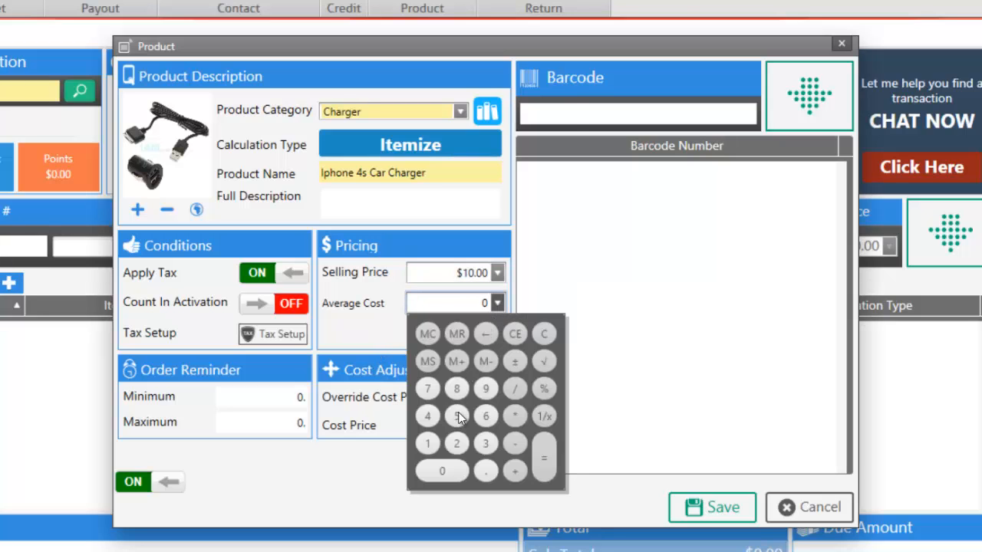
pyautogui.click(366, 329)
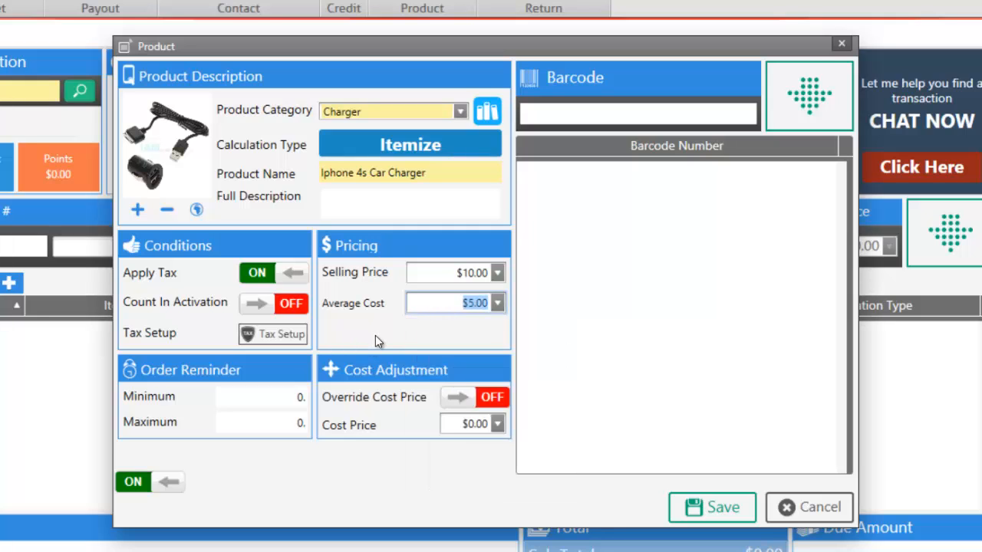
pyautogui.click(588, 114)
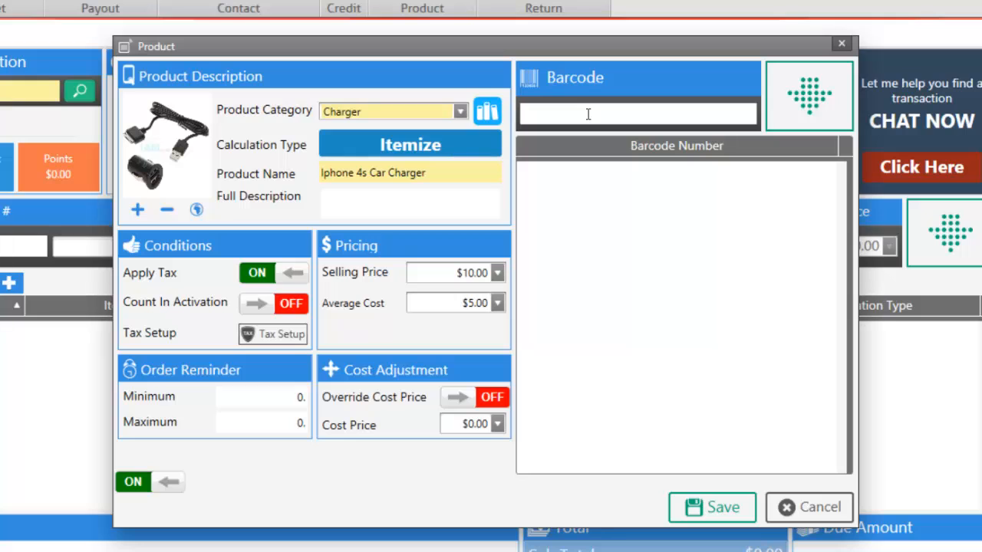
# Add barcode a123456789 to the Iphone 4s Car Charger and save the product
pyautogui.write('a123456789')
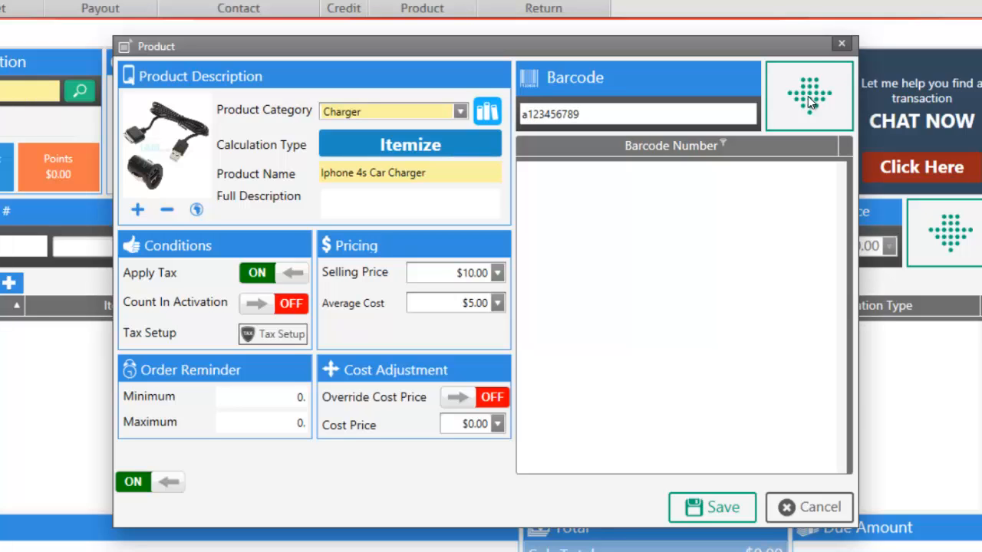
pyautogui.click(807, 96)
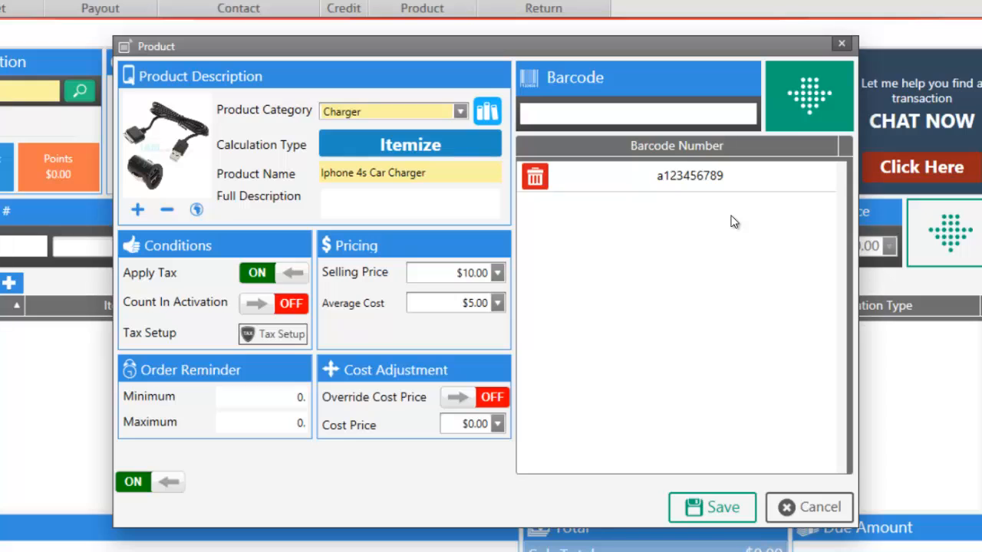
pyautogui.click(708, 504)
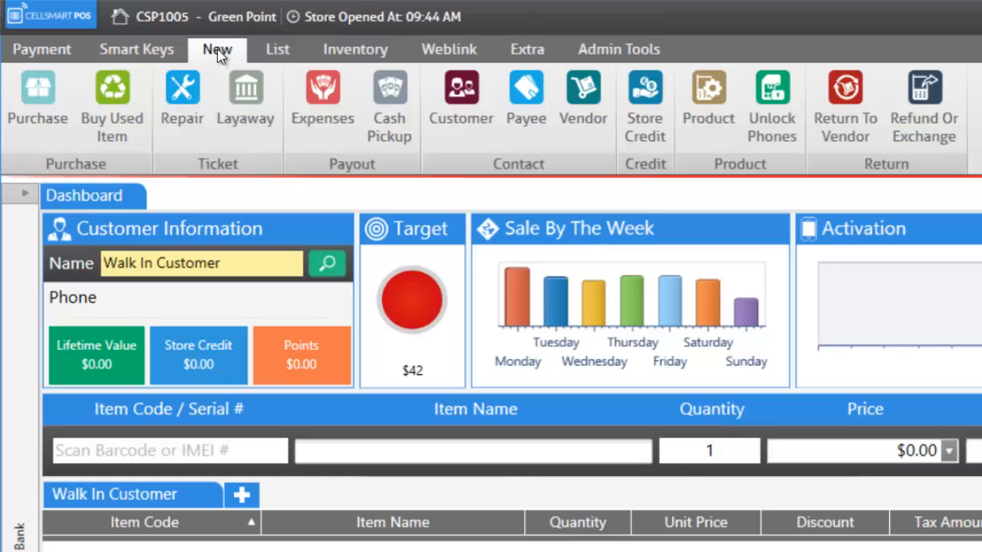
# Open a new Purchase form and close the vendor list without choosing a vendor
pyautogui.click(54, 106)
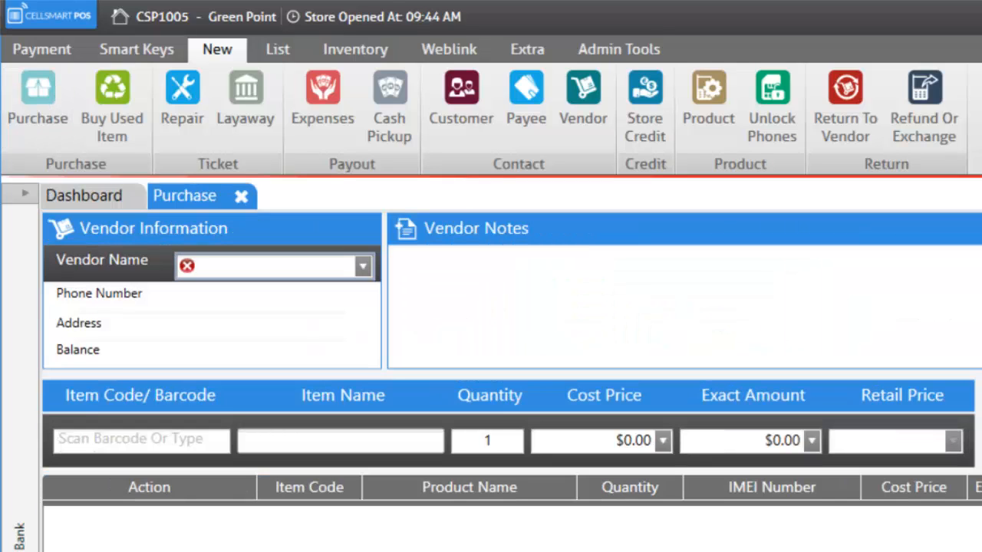
pyautogui.click(363, 269)
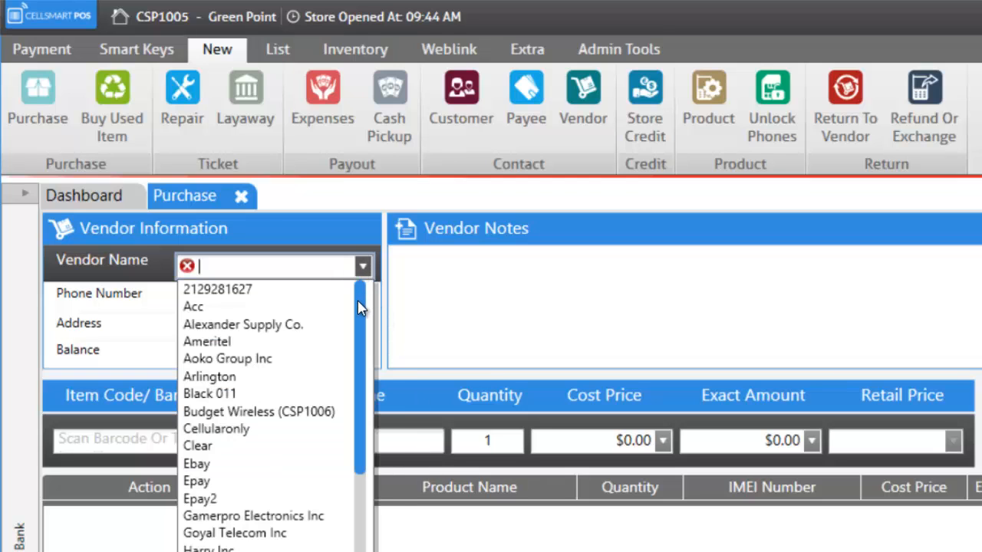
pyautogui.moveTo(364, 307); pyautogui.dragTo(353, 289)
pyautogui.click(431, 530)
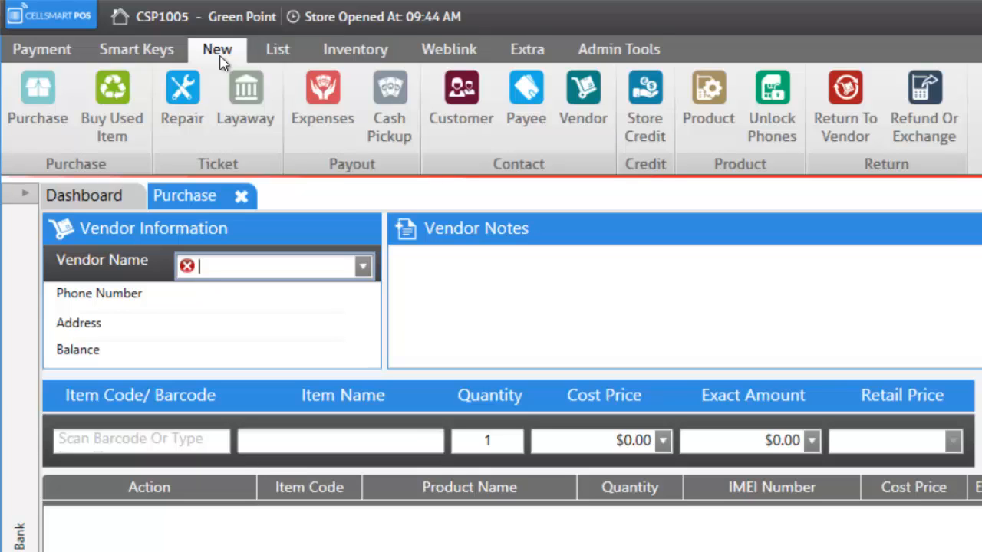
# Create a new vendor record with Vendor Name 'Ebay'
pyautogui.click(580, 107)
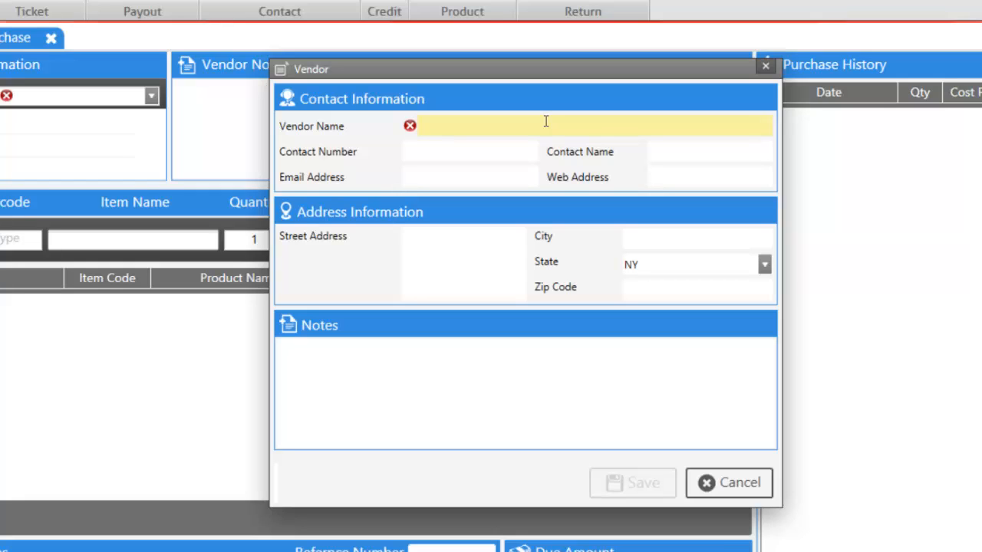
pyautogui.write('Ebay')
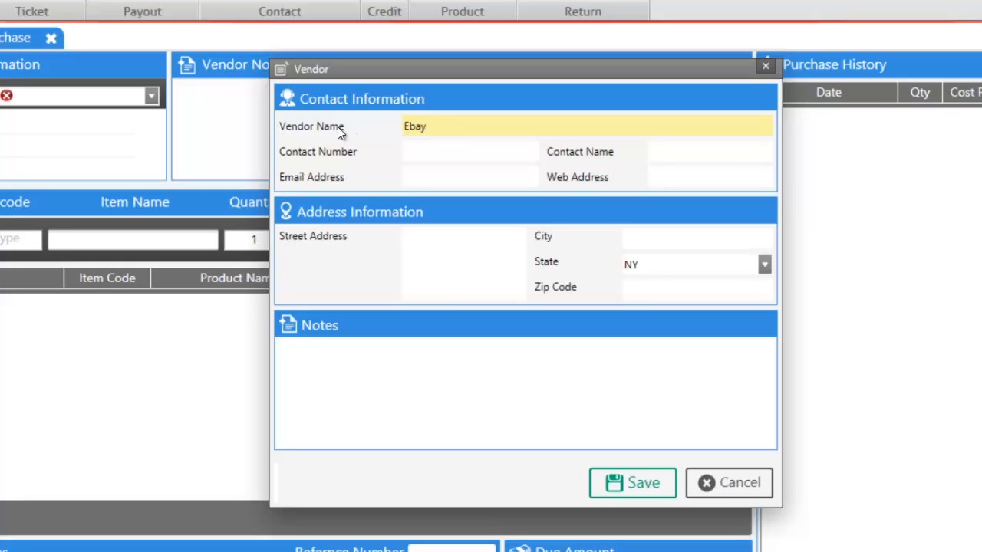
pyautogui.click(414, 149)
# Save the new Ebay vendor, select it as the purchase vendor, and enter 'iphone 4' as the item code
pyautogui.click(620, 483)
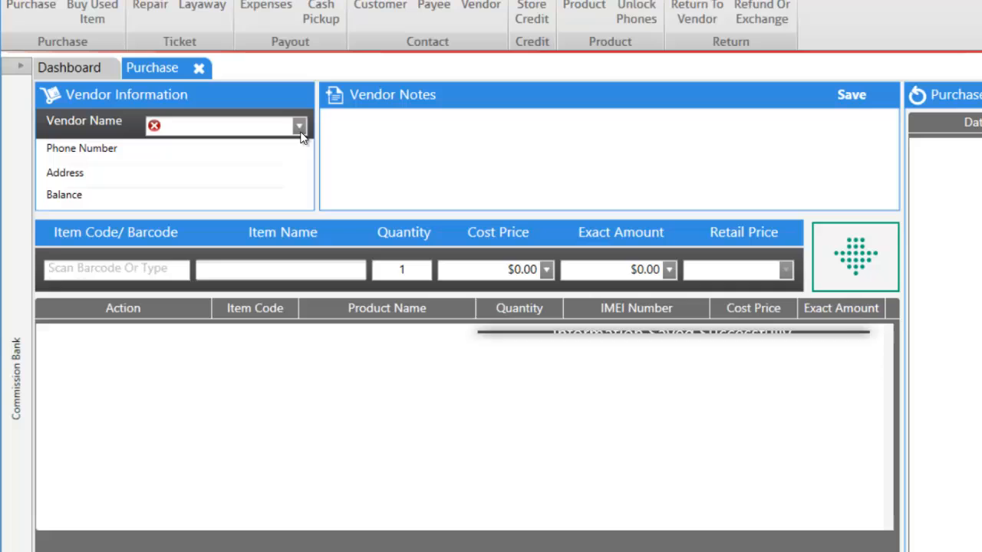
pyautogui.click(299, 128)
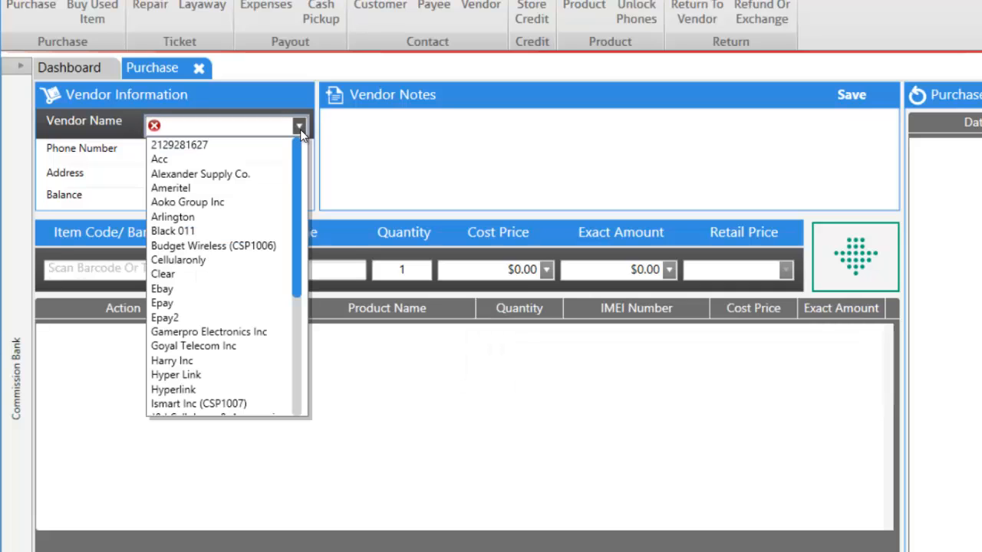
pyautogui.click(181, 288)
pyautogui.click(155, 269)
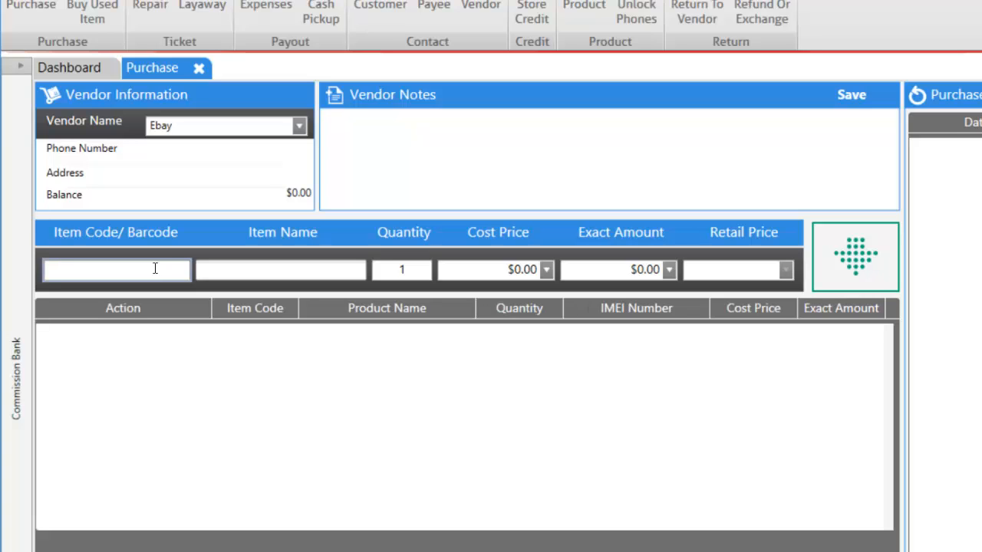
pyautogui.write('iphone 4')
# Search products for 'iphone 4' and load Iphone 4s Car Charger, item 10000, at $5.00 cost
pyautogui.press('Return')
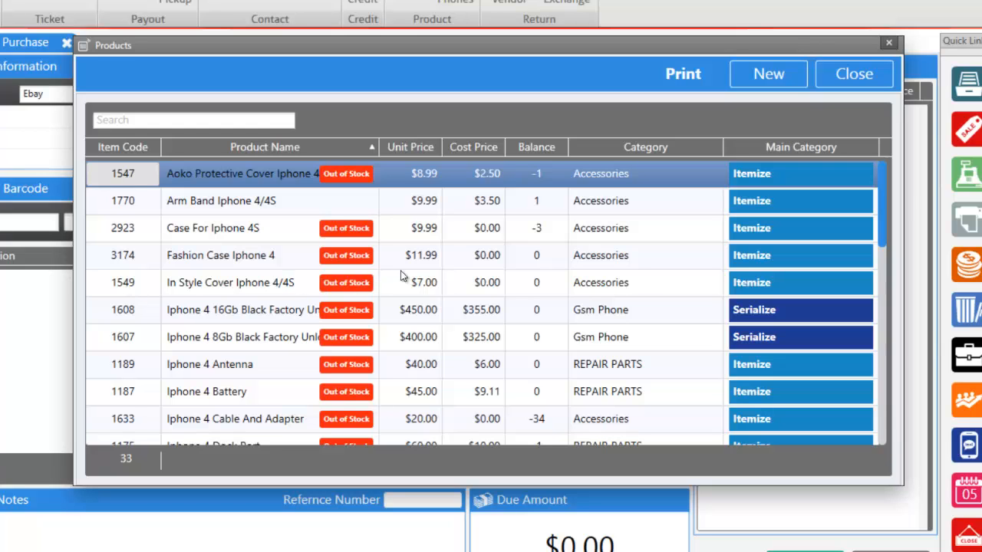
pyautogui.moveTo(884, 208); pyautogui.dragTo(883, 256)
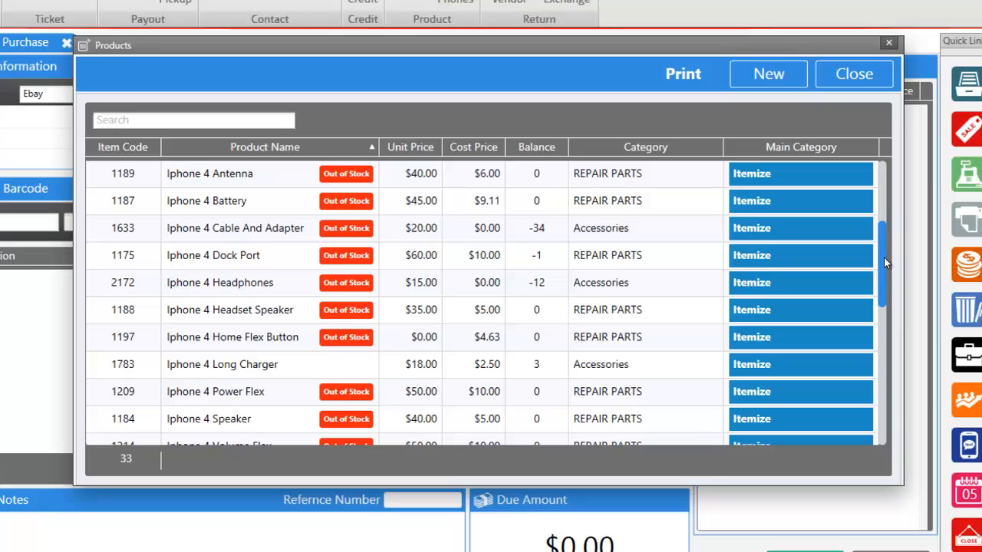
pyautogui.scroll(1, 882, 250)
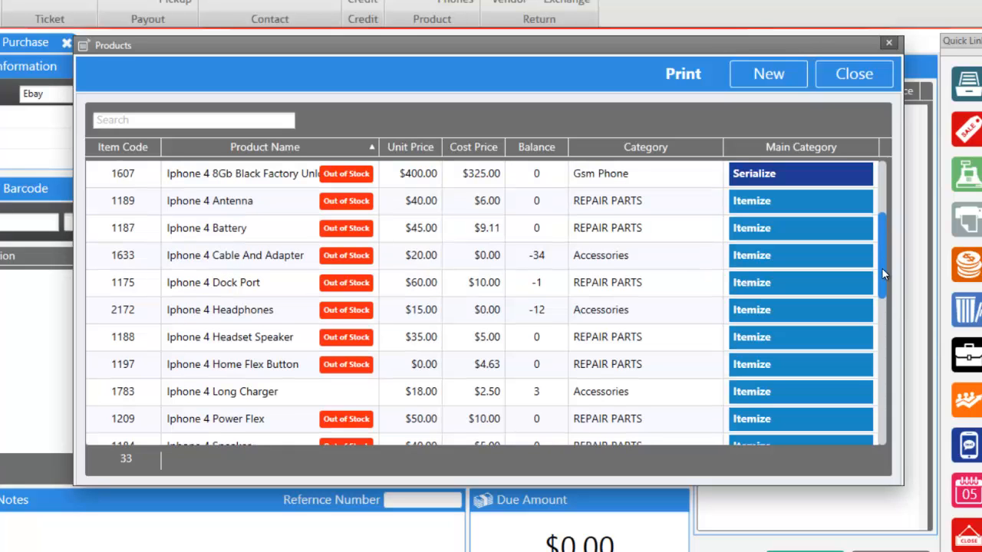
pyautogui.moveTo(882, 268); pyautogui.dragTo(881, 322)
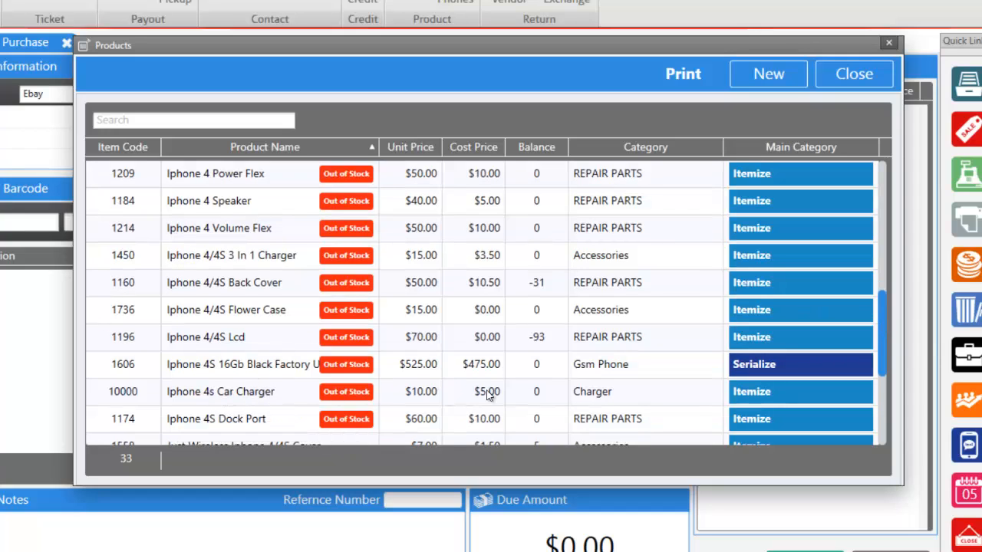
pyautogui.doubleClick(219, 397)
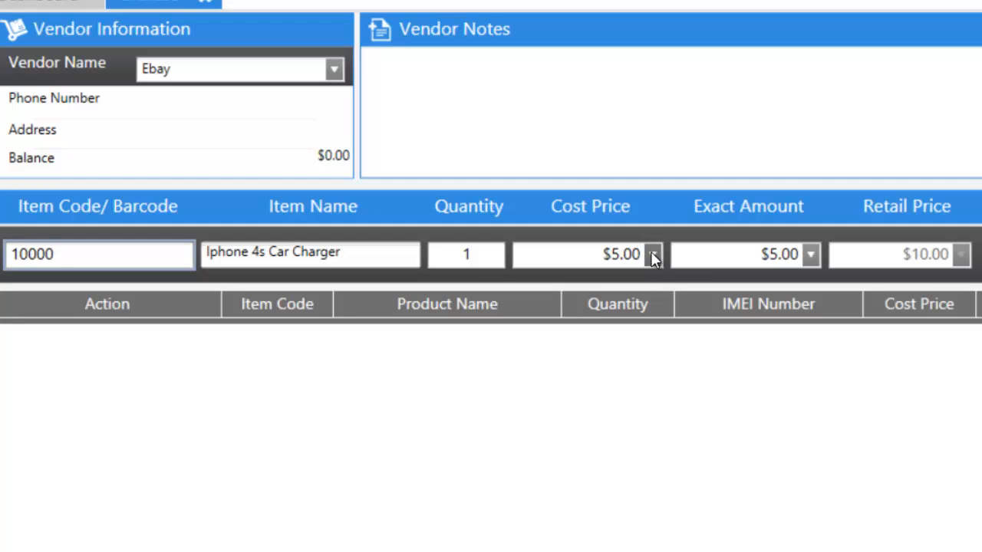
# Add 10 Iphone 4s Car Chargers at $3.00 cost to the purchase, totalling $30.00
pyautogui.click(652, 254)
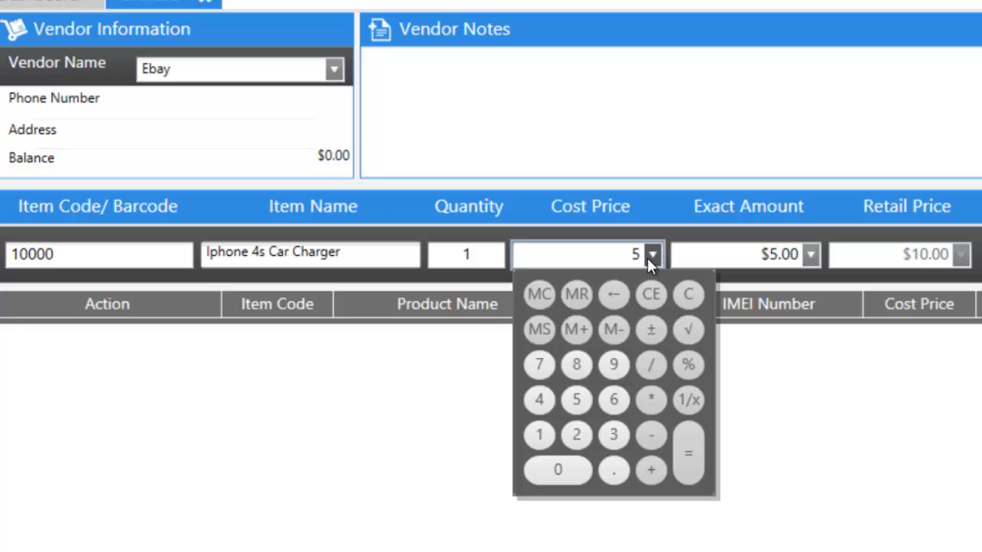
pyautogui.click(614, 433)
pyautogui.click(767, 385)
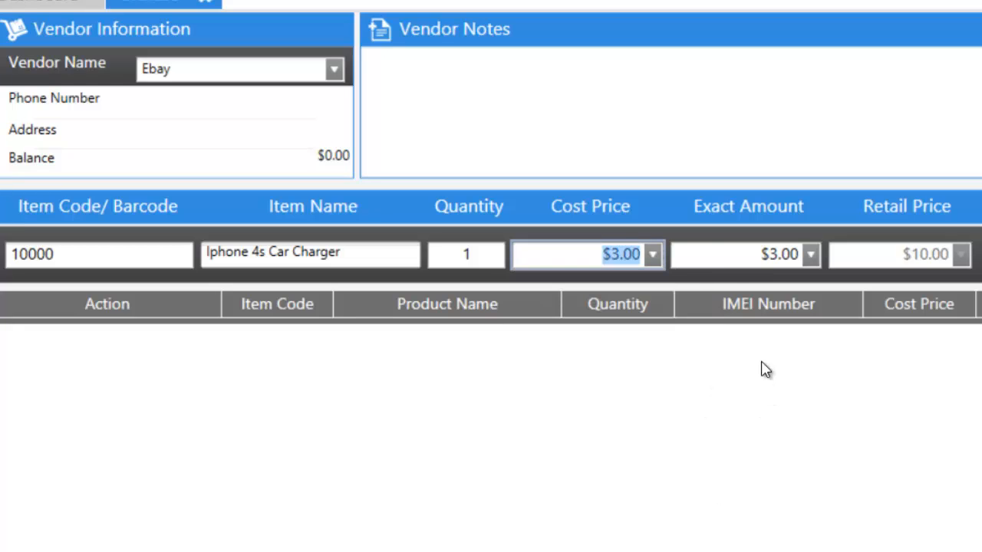
pyautogui.click(457, 256)
pyautogui.write('10')
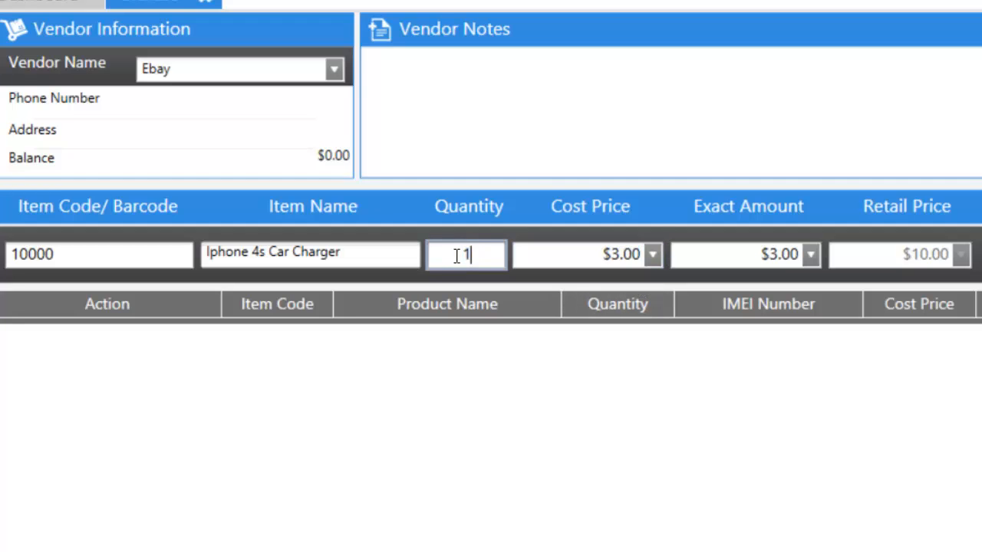
pyautogui.click(780, 305)
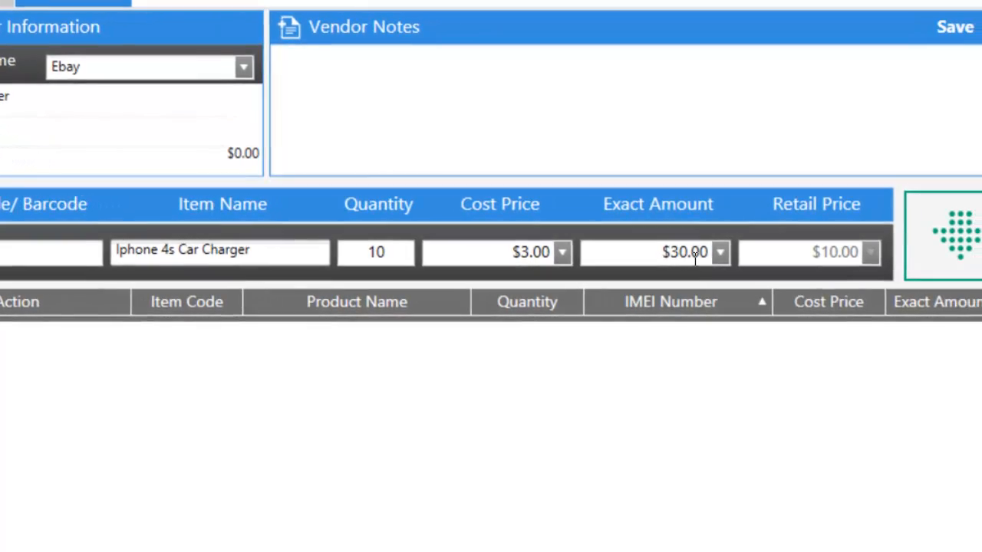
pyautogui.click(859, 230)
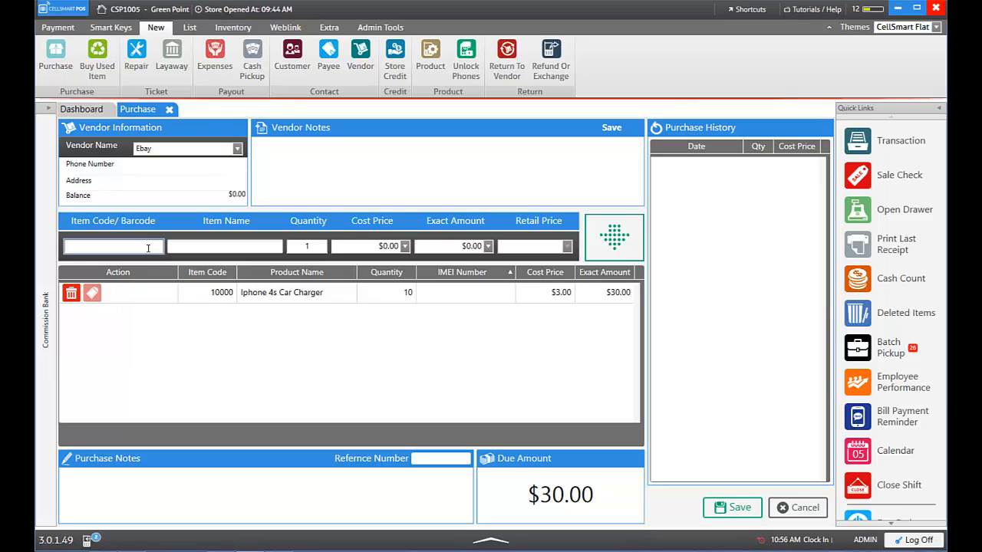
# Search 'iphoene 4s' and load item 1608, Iphone 4 16Gb Black Factory Unlocked, at $355.00 cost
pyautogui.write('iphoene 4s')
pyautogui.press('Return')
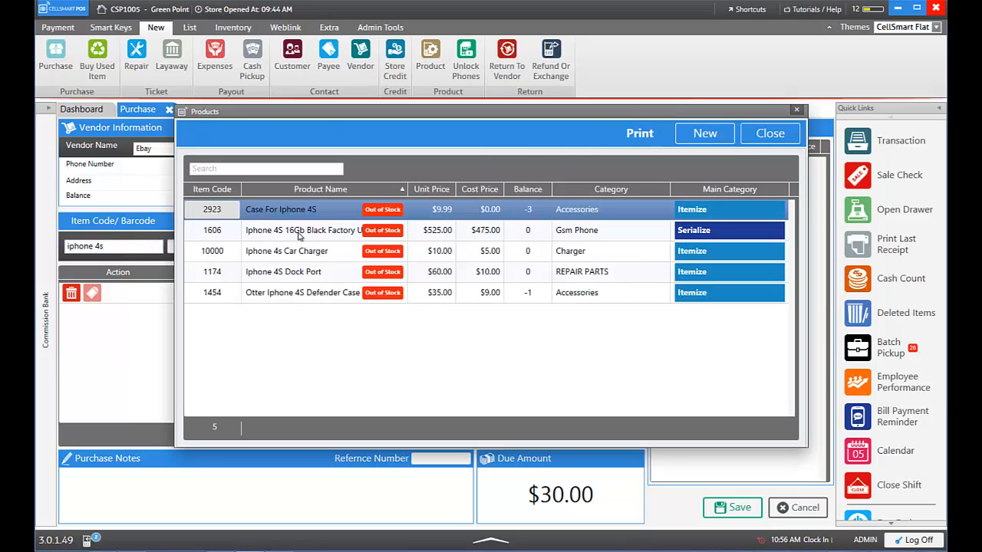
pyautogui.doubleClick(321, 237)
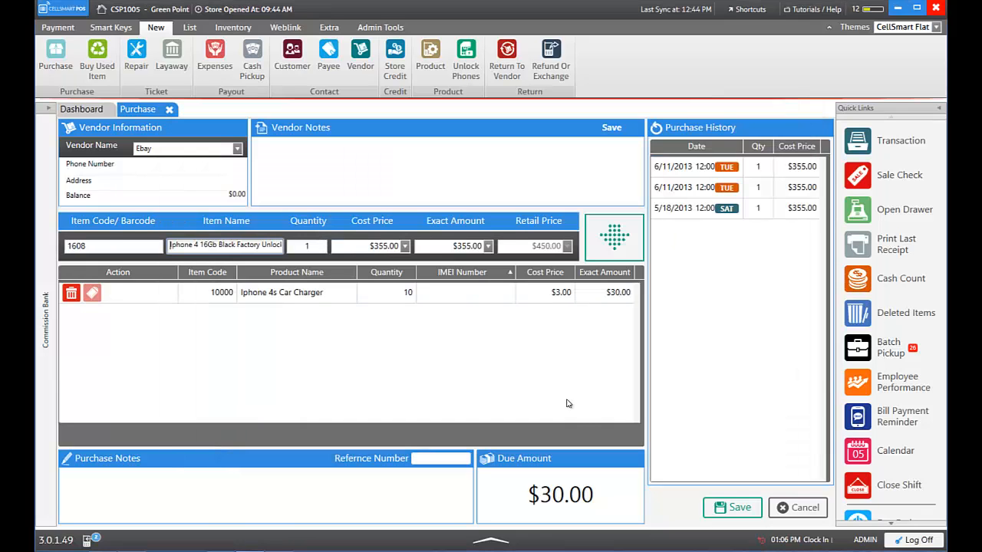
pyautogui.click(613, 244)
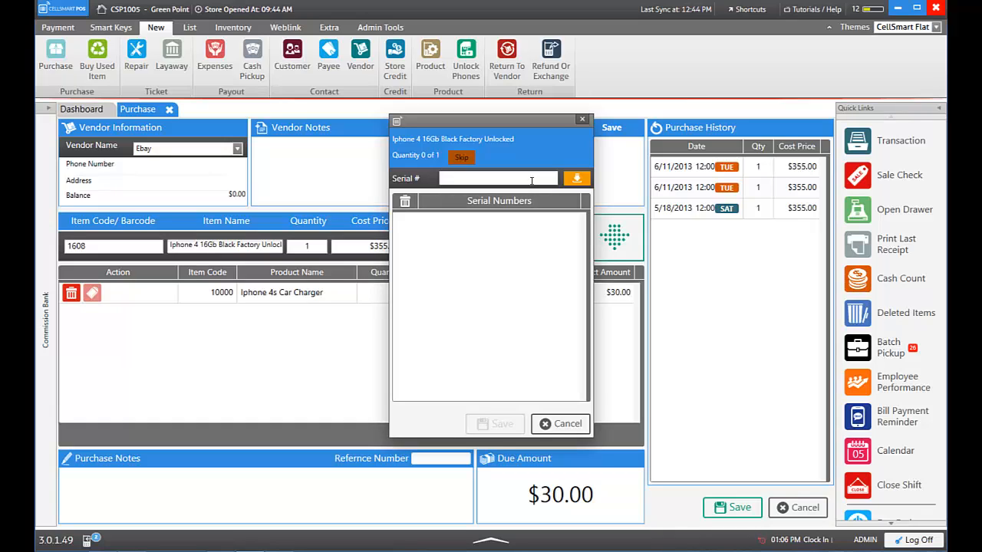
pyautogui.click(531, 180)
pyautogui.press('Return')
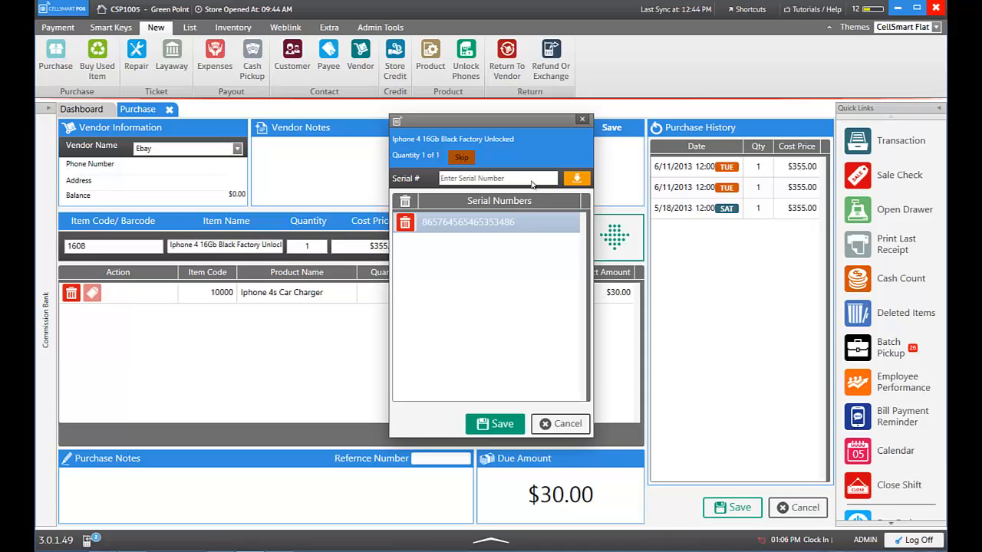
pyautogui.click(500, 426)
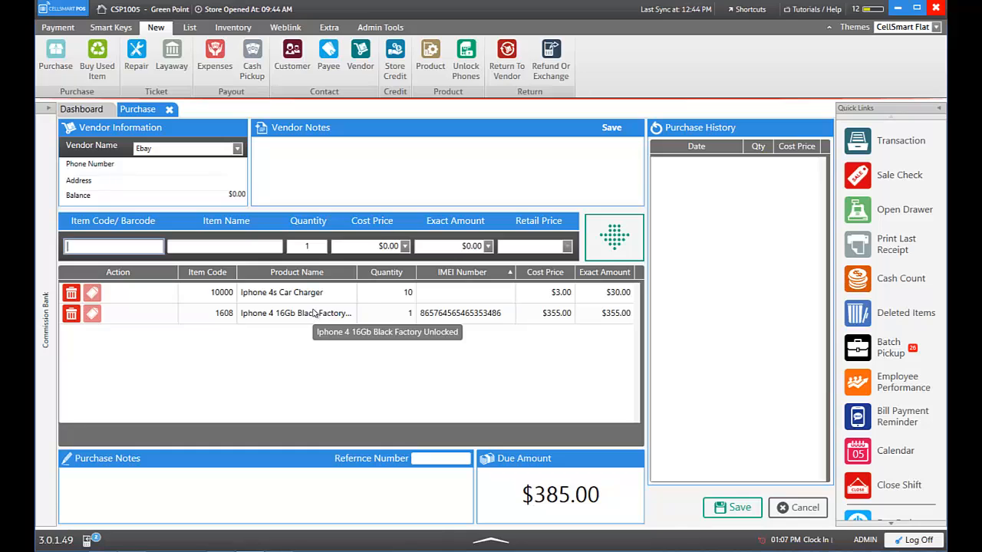
# Save the $385.00 Ebay purchase and confirm its Payment Out
pyautogui.click(736, 509)
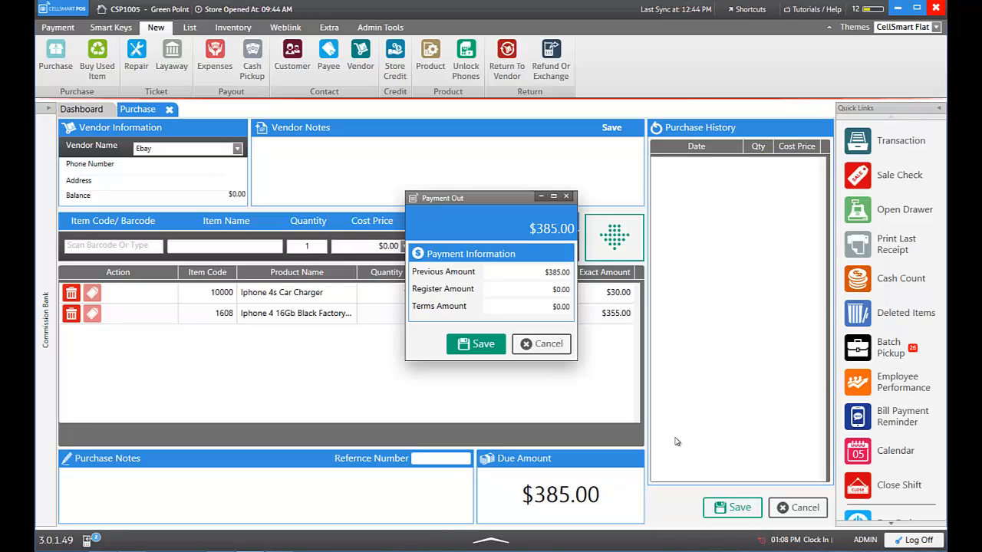
pyautogui.click(476, 347)
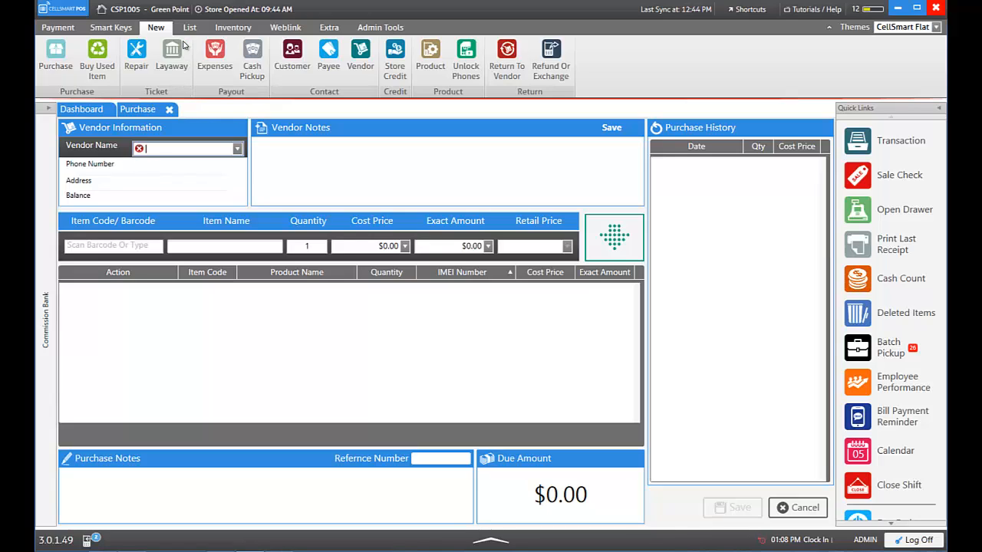
# On the sales dashboard, search 'iphone 4s' and add the Iphone 4s Car Charger to the cart
pyautogui.click(86, 113)
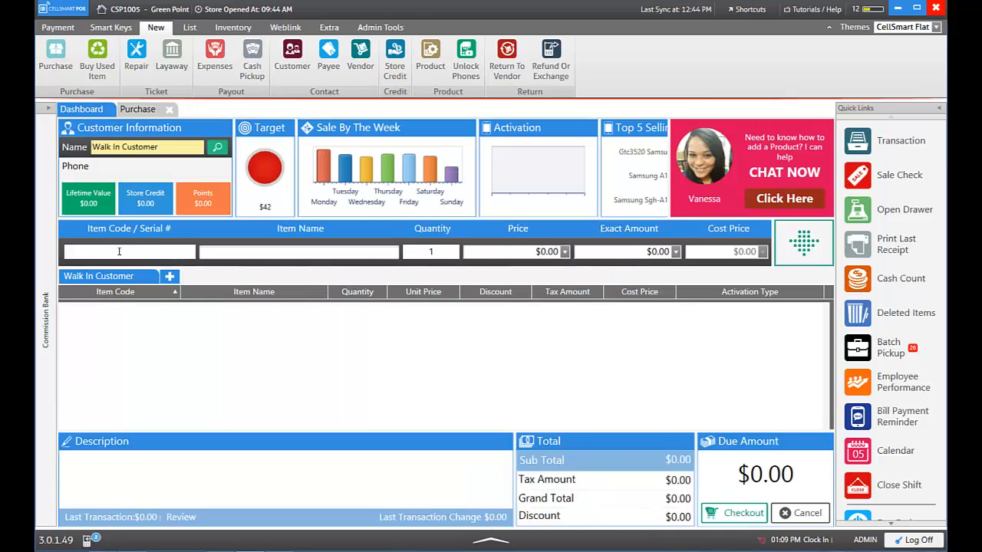
pyautogui.write('iphone 4s')
pyautogui.press('Return')
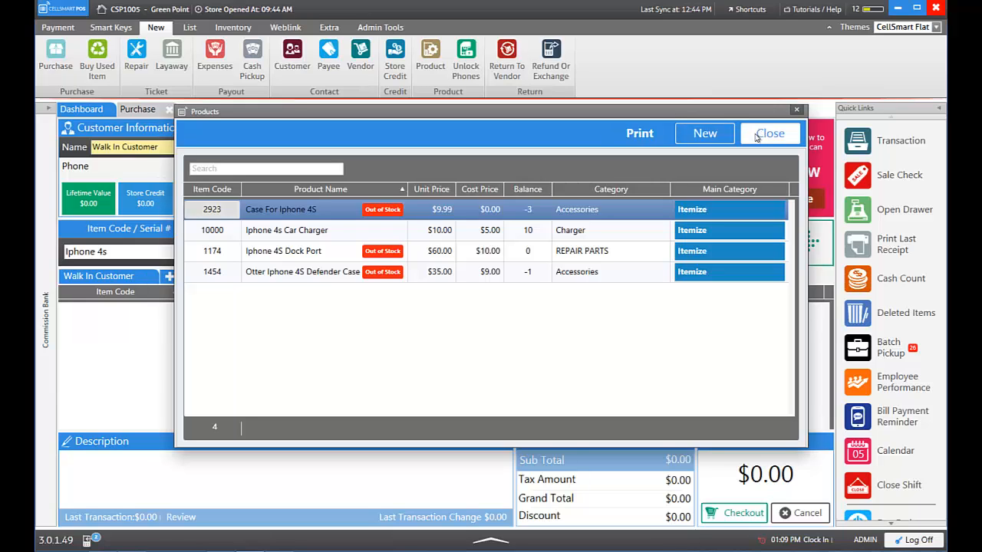
pyautogui.doubleClick(536, 228)
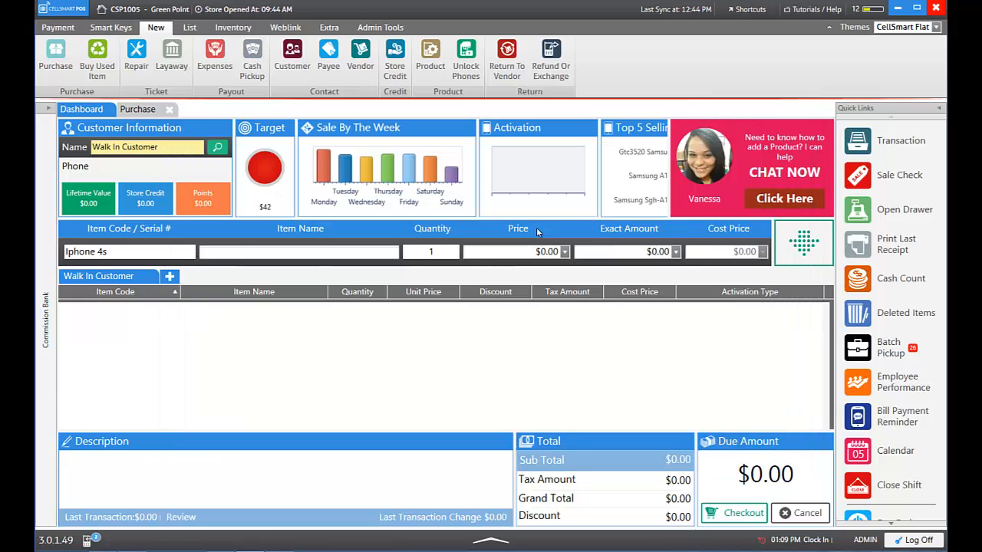
pyautogui.click(784, 246)
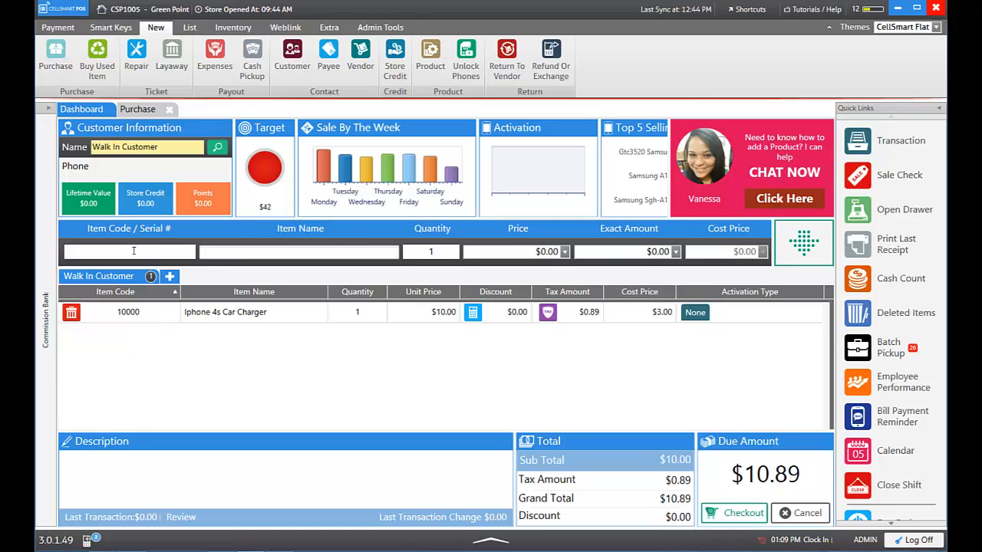
# Search 'iphone 4', browse the results, then close the list and dismiss the No Item found notice
pyautogui.write('iphone 4')
pyautogui.press('Return')
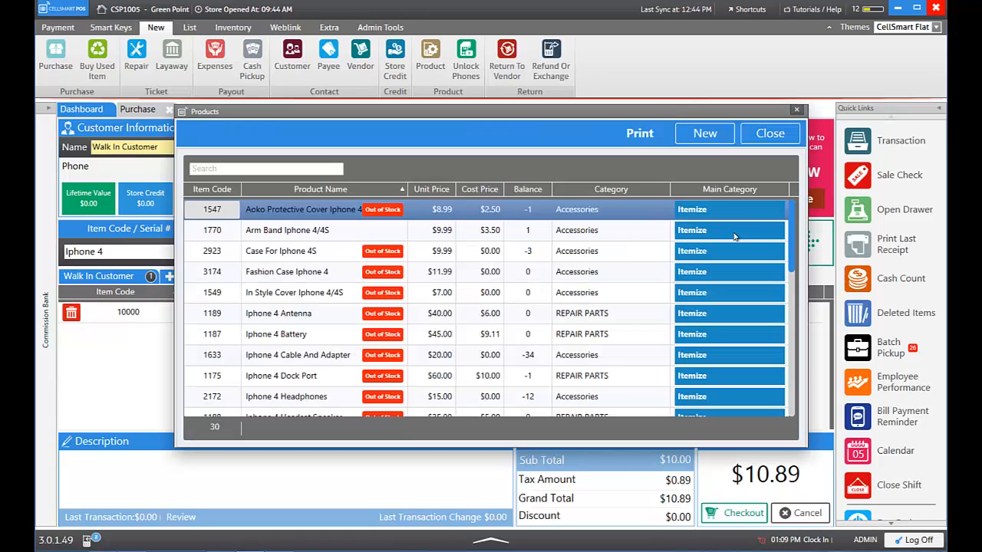
pyautogui.scroll(-4, 788, 223)
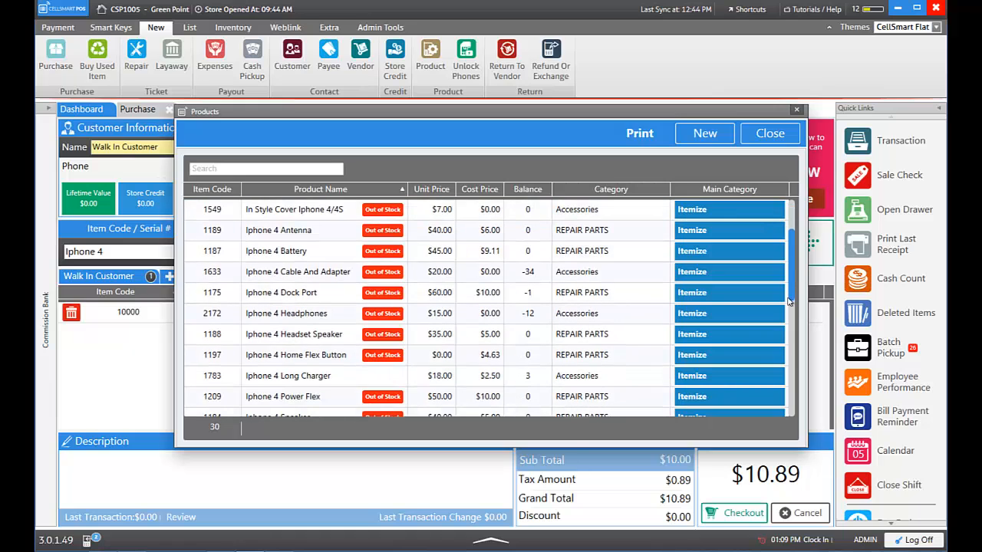
pyautogui.scroll(-3, 791, 382)
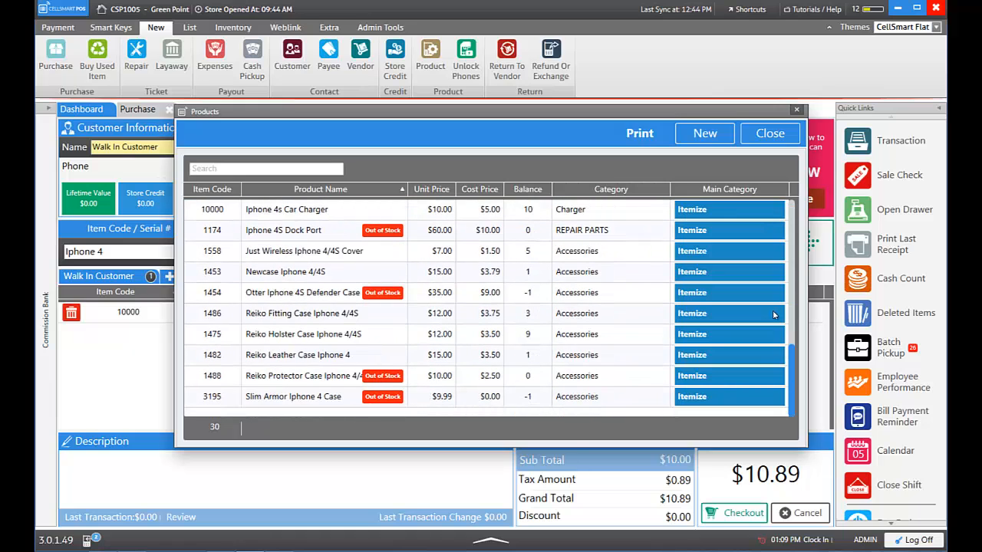
pyautogui.scroll(3, 768, 267)
pyautogui.scroll(4, 778, 215)
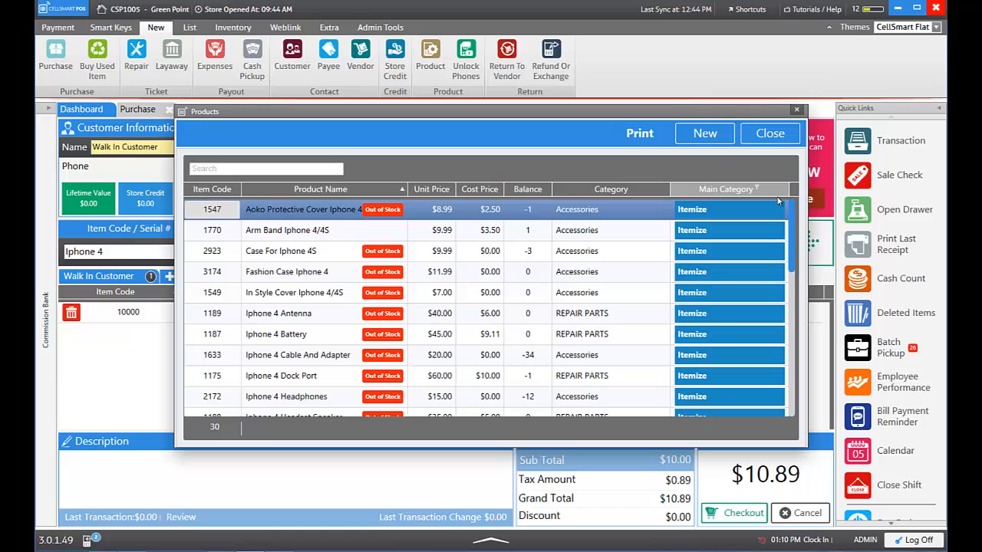
pyautogui.click(796, 110)
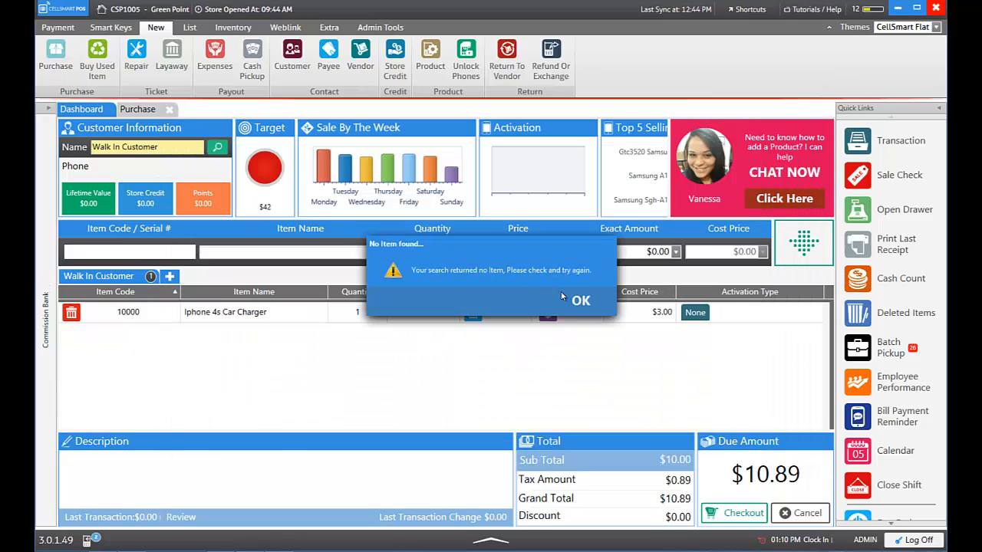
pyautogui.click(577, 299)
# Open Inventory > Serialized Inventory and list the Gsm Phone stock items
pyautogui.click(172, 254)
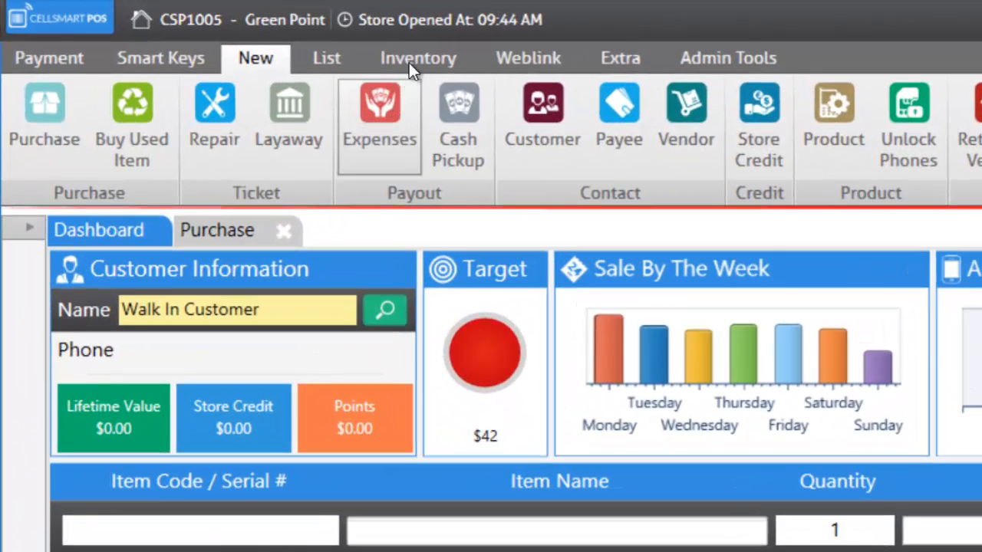
pyautogui.click(411, 59)
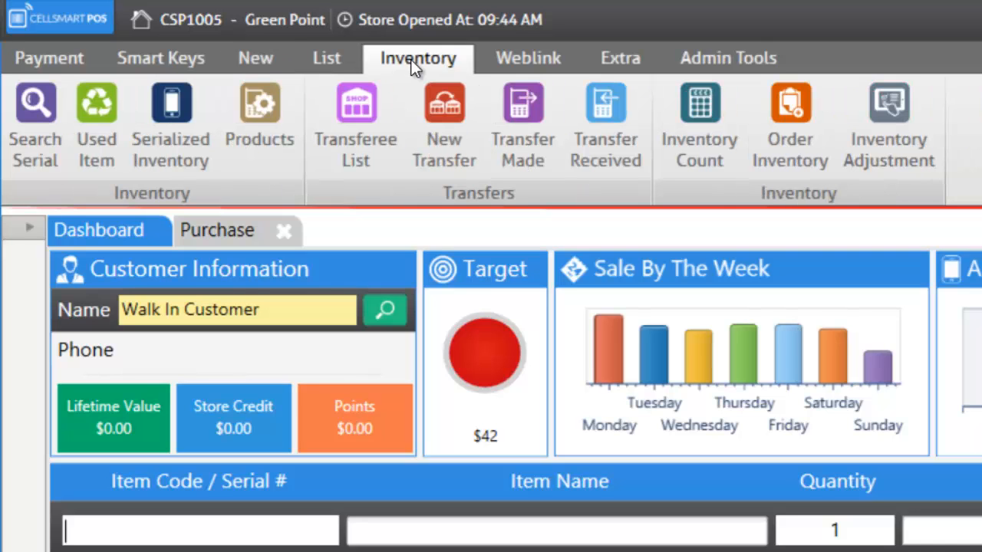
pyautogui.click(174, 128)
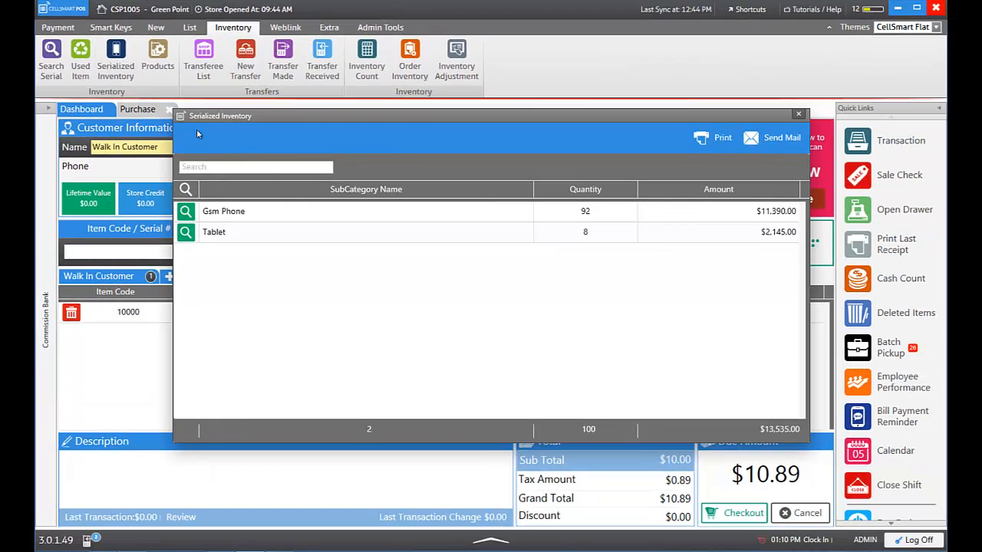
pyautogui.click(246, 207)
pyautogui.doubleClick(248, 208)
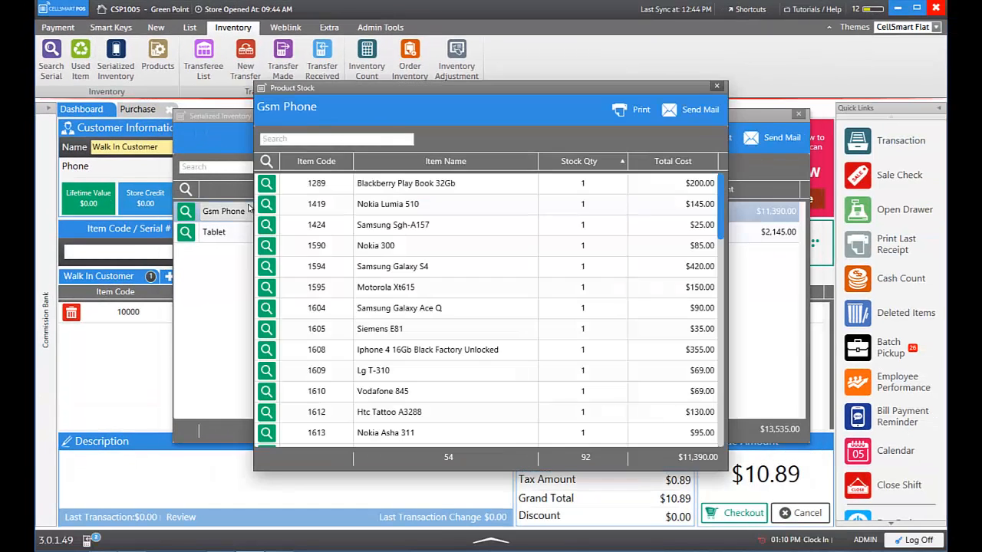
# Open the Iphone 4 16Gb Black Factory Unlocked serial records and widen the Date column
pyautogui.doubleClick(421, 350)
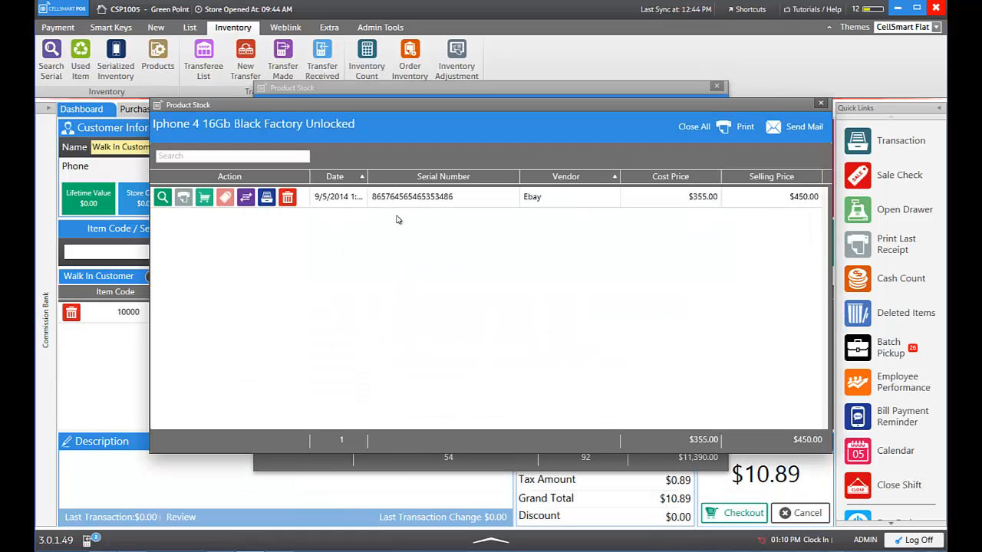
pyautogui.click(346, 198)
pyautogui.click(369, 177)
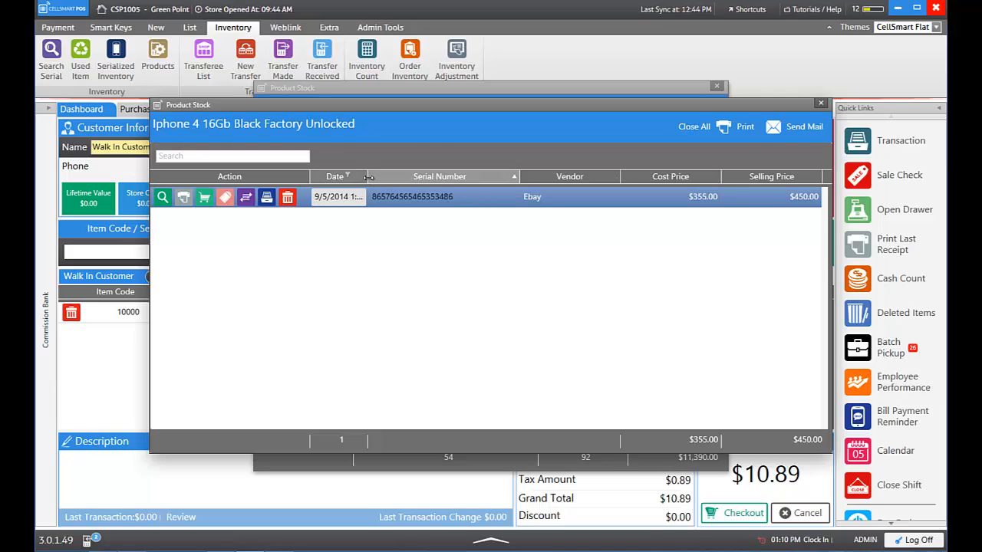
pyautogui.moveTo(369, 178); pyautogui.dragTo(392, 180)
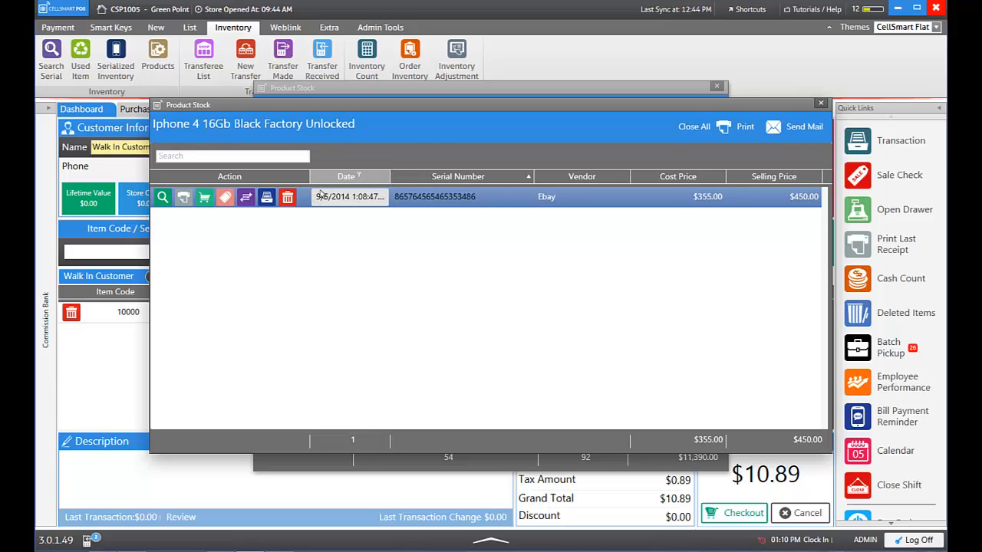
pyautogui.click(423, 197)
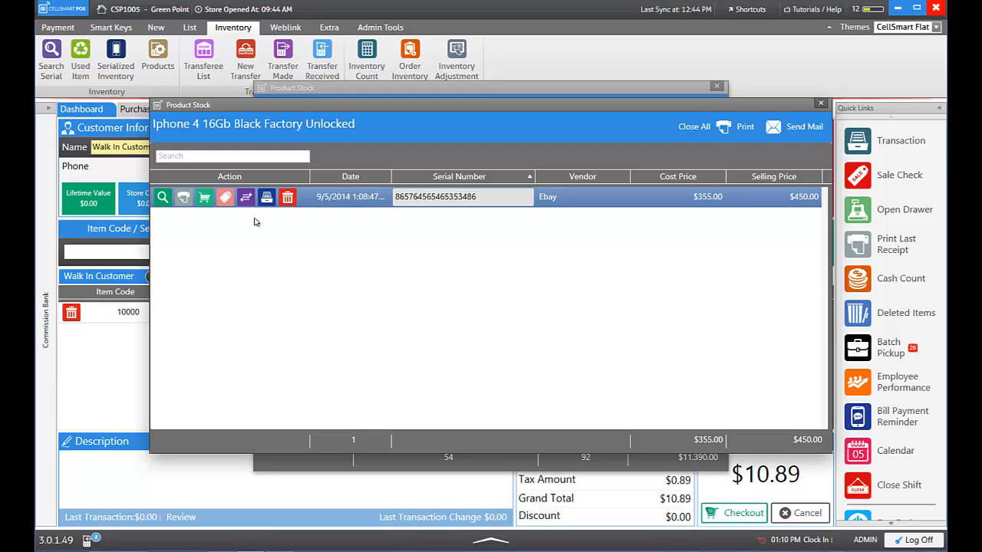
# Add the iPhone 4 16Gb unit to the sale as a New Activation at $450.00, $500.83 due
pyautogui.click(205, 200)
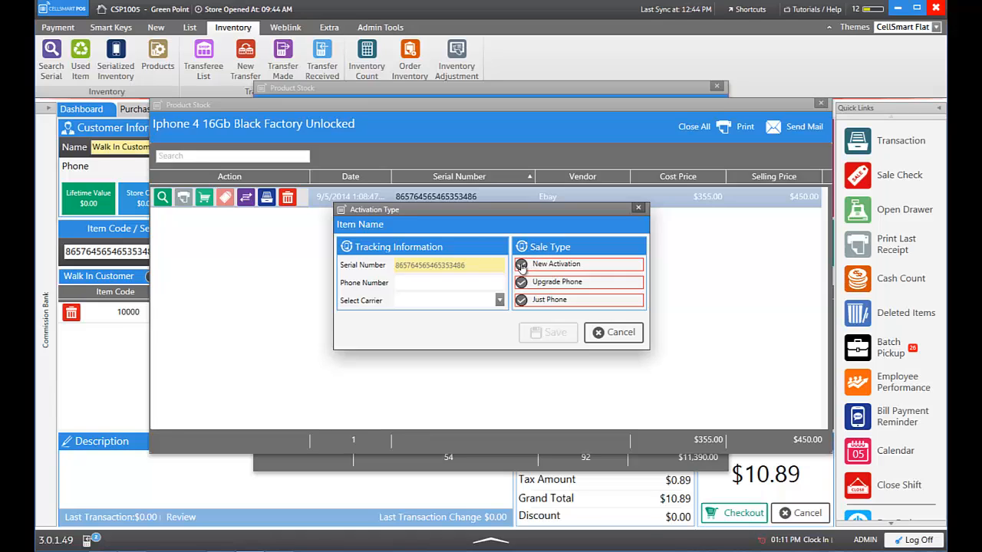
pyautogui.click(520, 265)
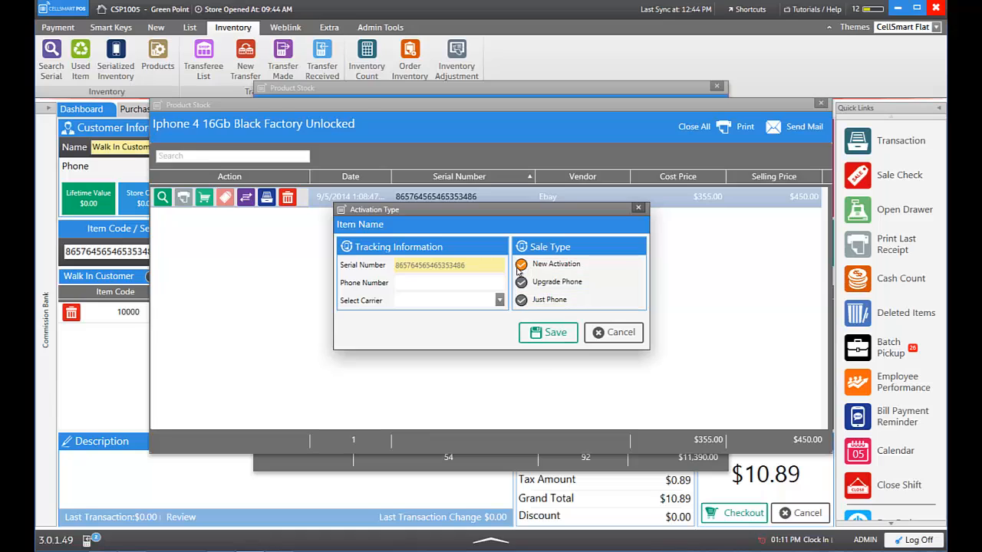
pyautogui.click(471, 284)
pyautogui.click(549, 333)
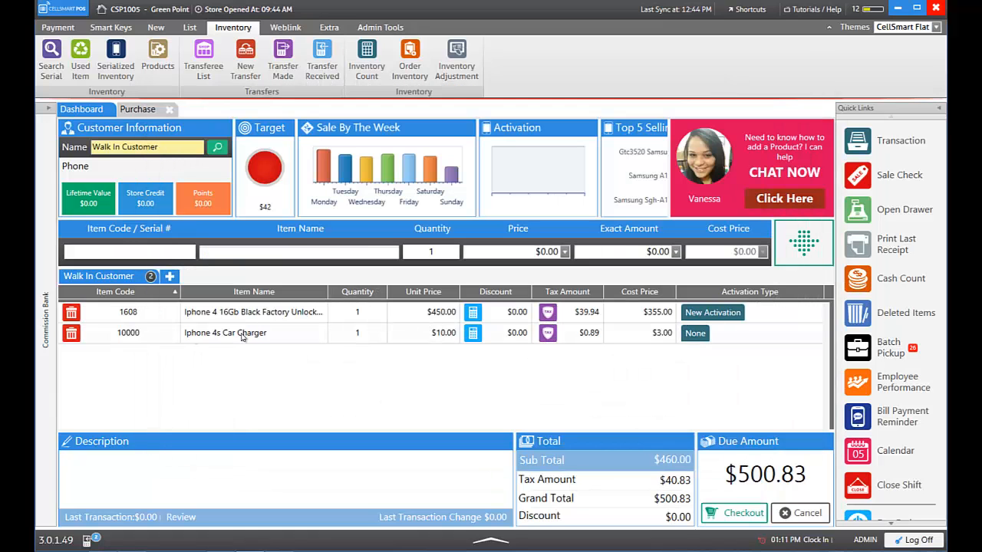
# Check out the $500.83 sale, paying $500 by credit card and $0.83 in cash
pyautogui.click(734, 512)
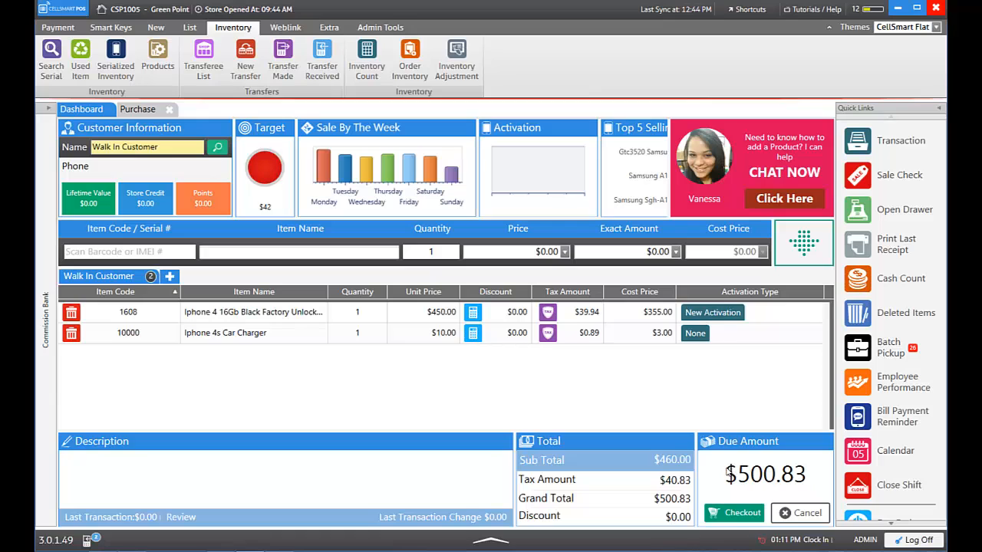
pyautogui.click(730, 513)
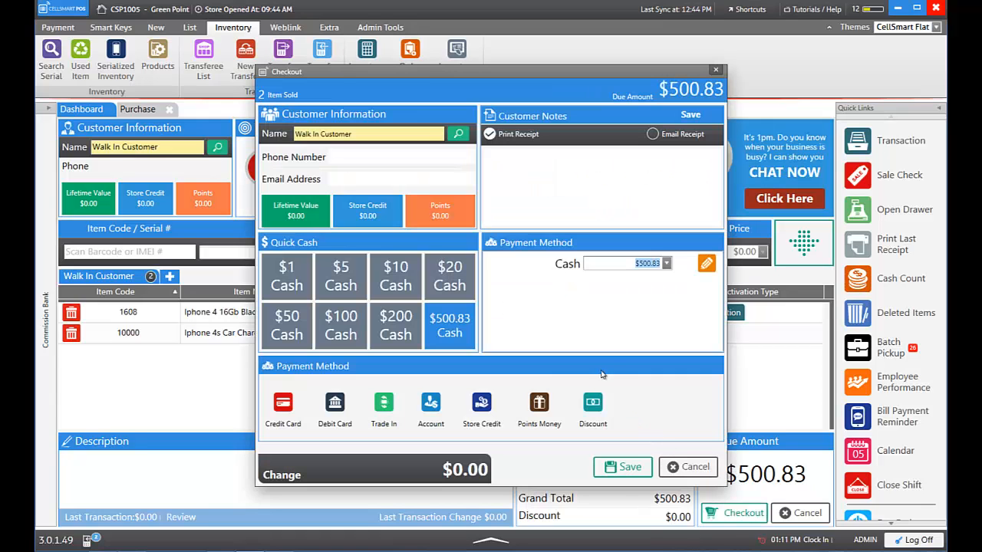
pyautogui.click(289, 415)
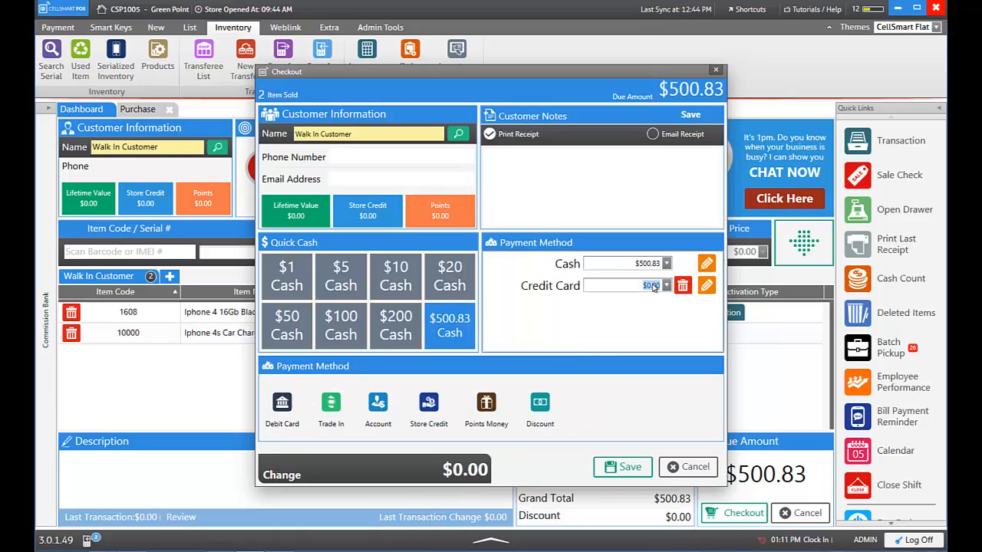
pyautogui.write('500')
pyautogui.click(624, 468)
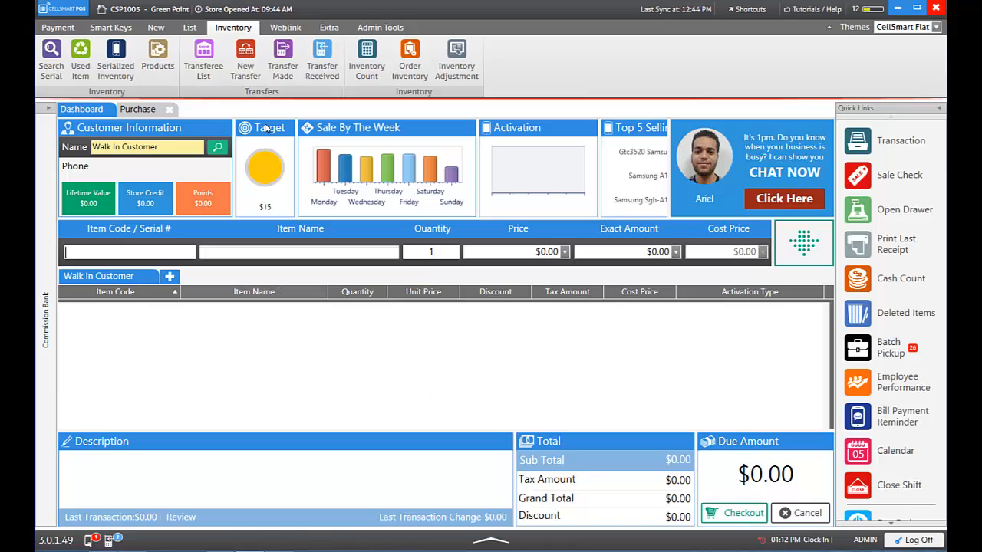
pyautogui.click(115, 60)
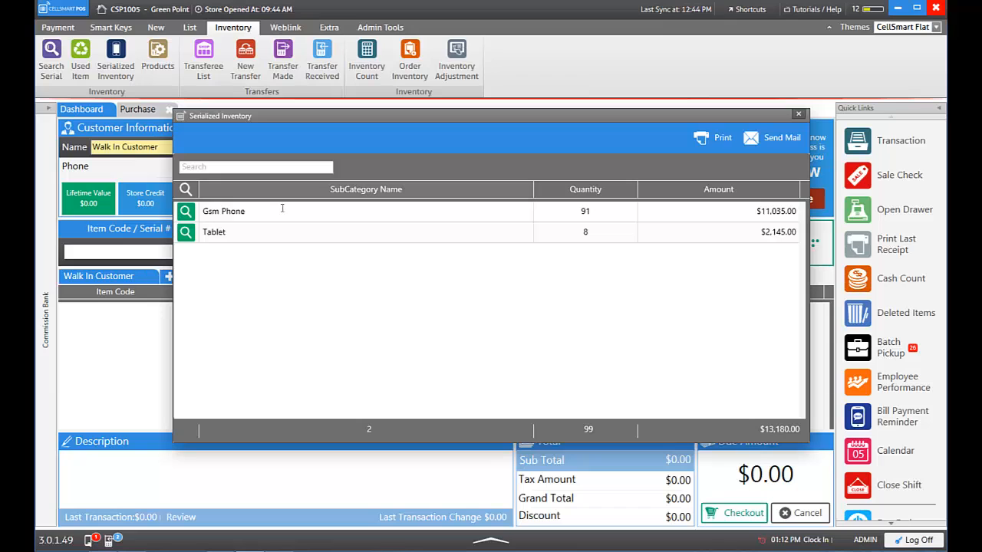
pyautogui.click(281, 210)
pyautogui.doubleClick(279, 208)
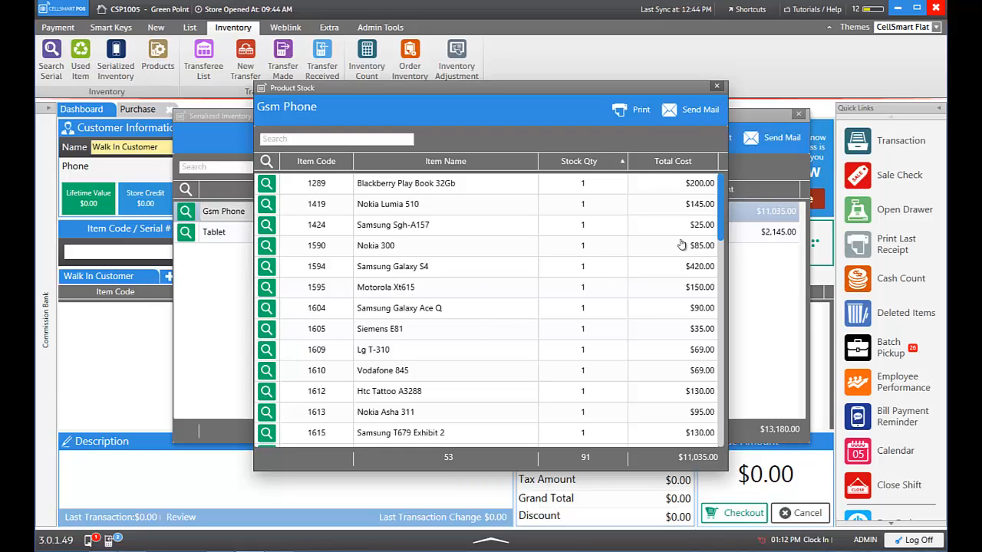
pyautogui.moveTo(720, 217); pyautogui.dragTo(721, 259)
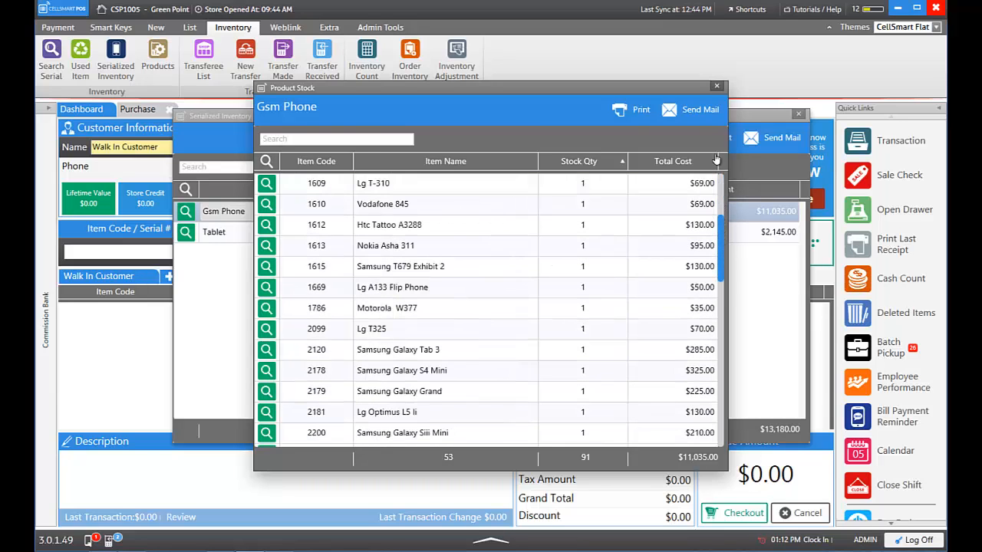
pyautogui.scroll(-4, 715, 92)
pyautogui.click(716, 89)
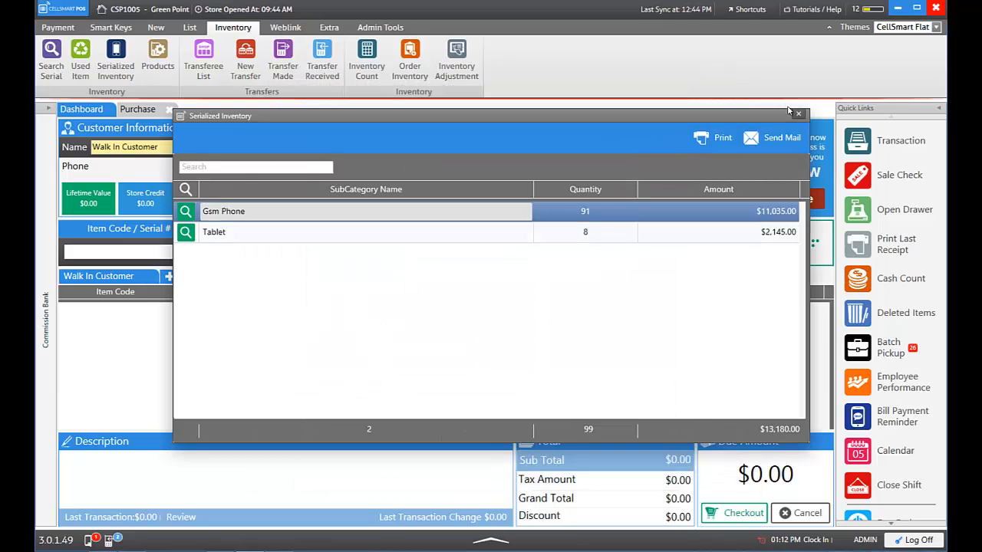
pyautogui.click(794, 113)
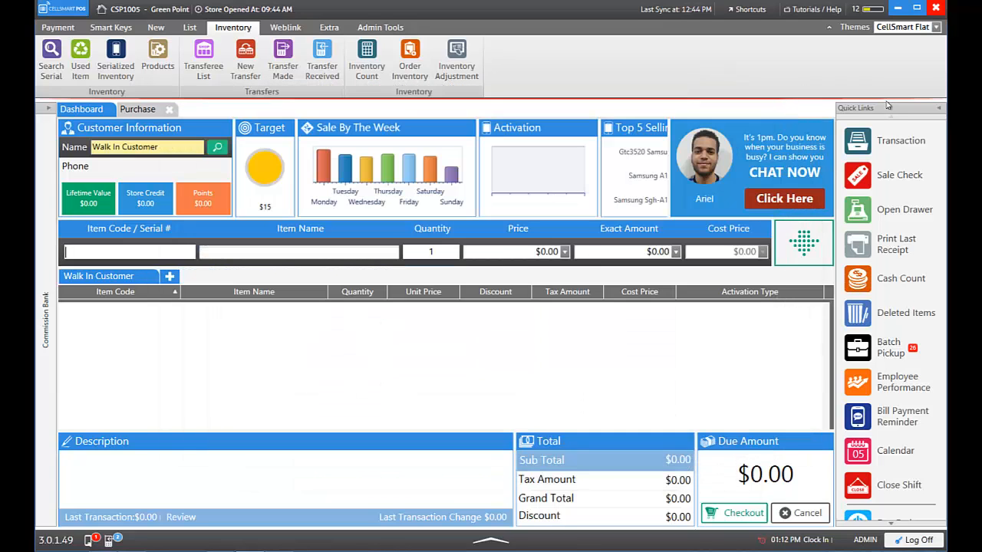
# Select the $500.83 Walk In Customer sale, then close the Review Transactions and Purchase tabs
pyautogui.click(899, 141)
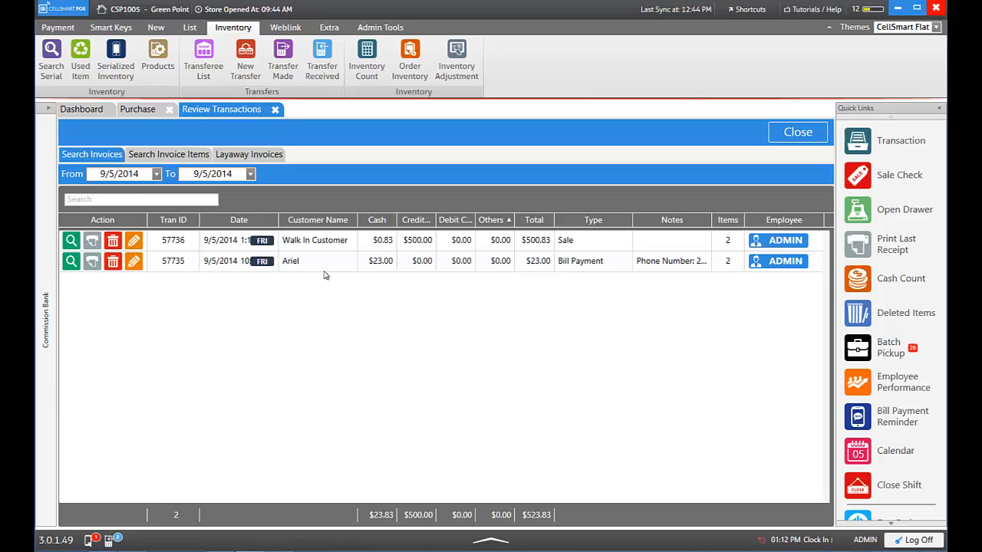
pyautogui.click(564, 241)
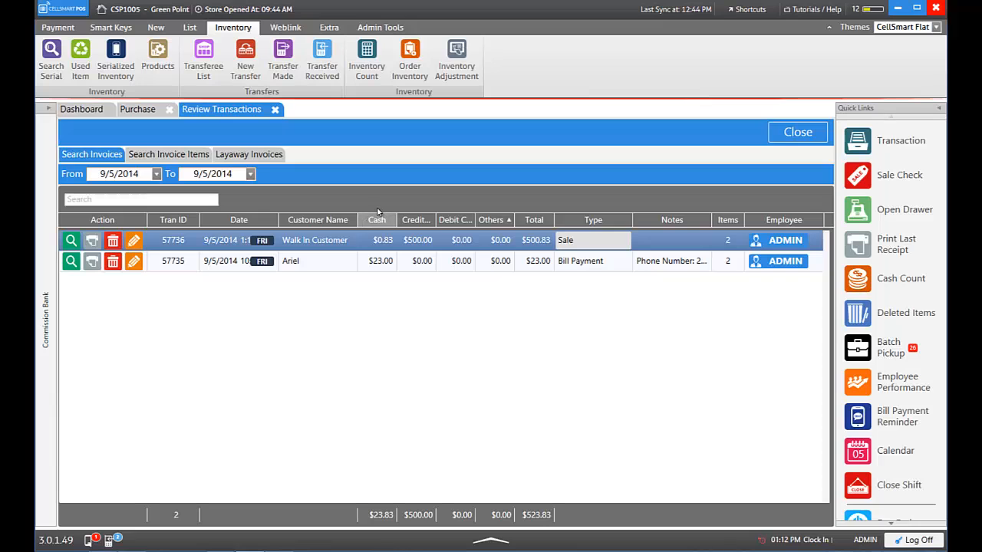
pyautogui.click(139, 109)
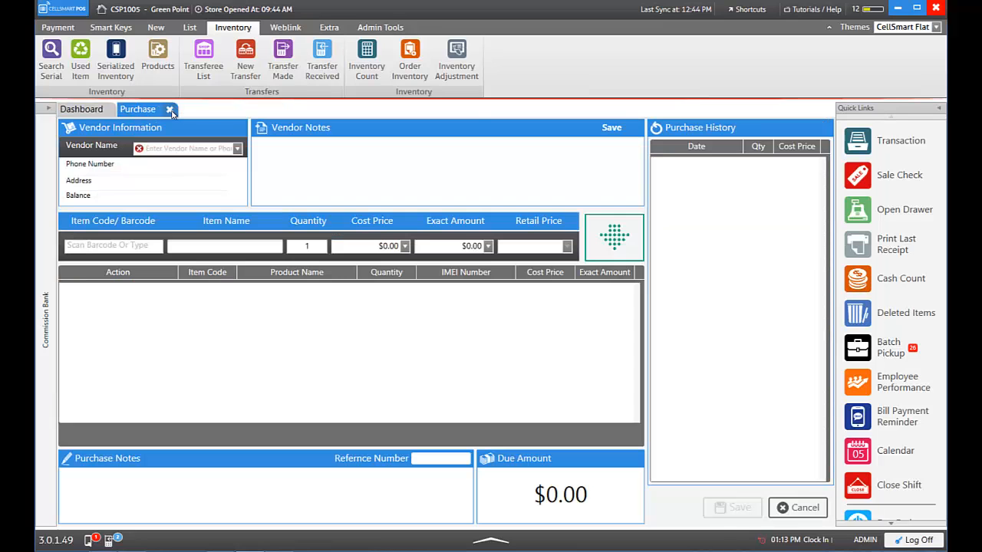
pyautogui.click(170, 110)
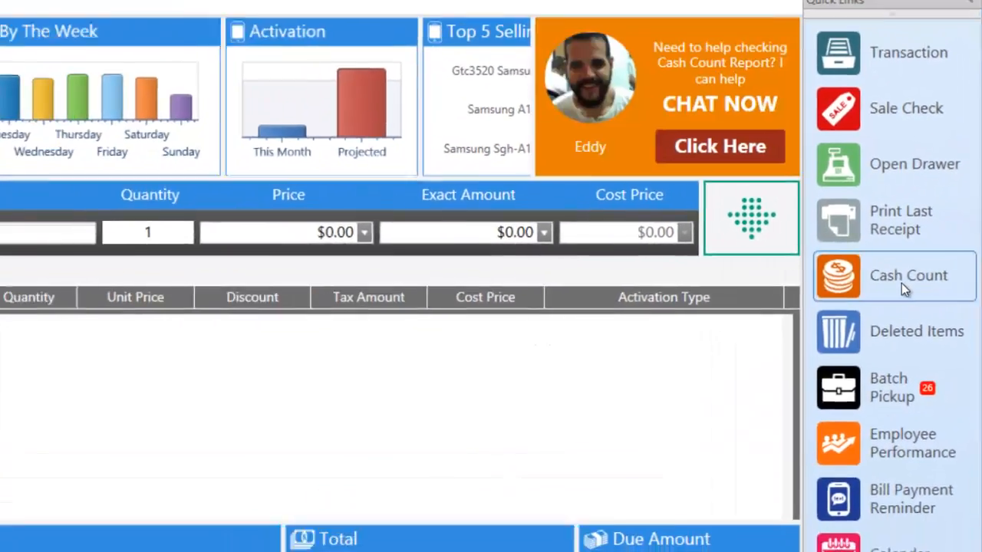
# In Cash Count, enter one $100, one $50 and one $20 bill plus coins to total $173.83
pyautogui.click(817, 298)
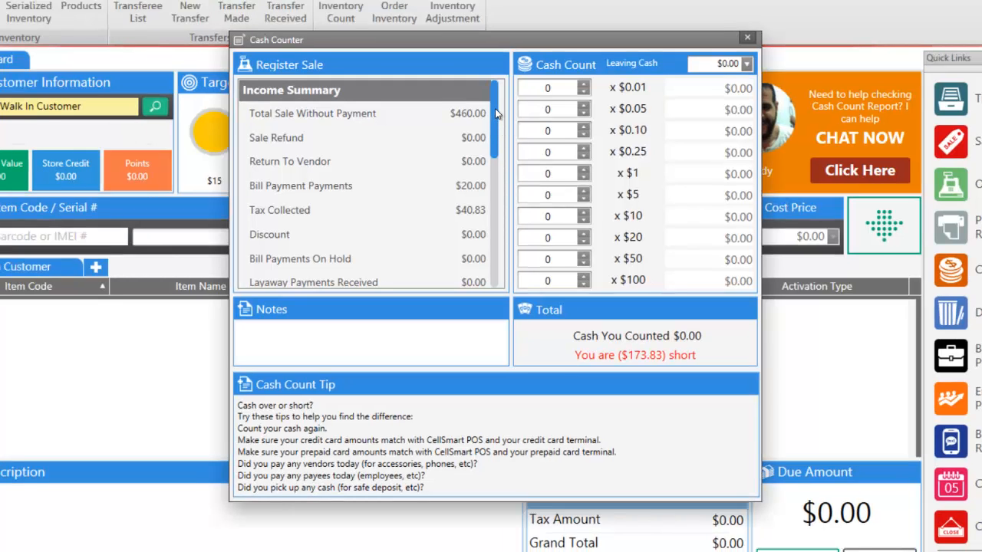
pyautogui.moveTo(494, 111); pyautogui.dragTo(494, 242)
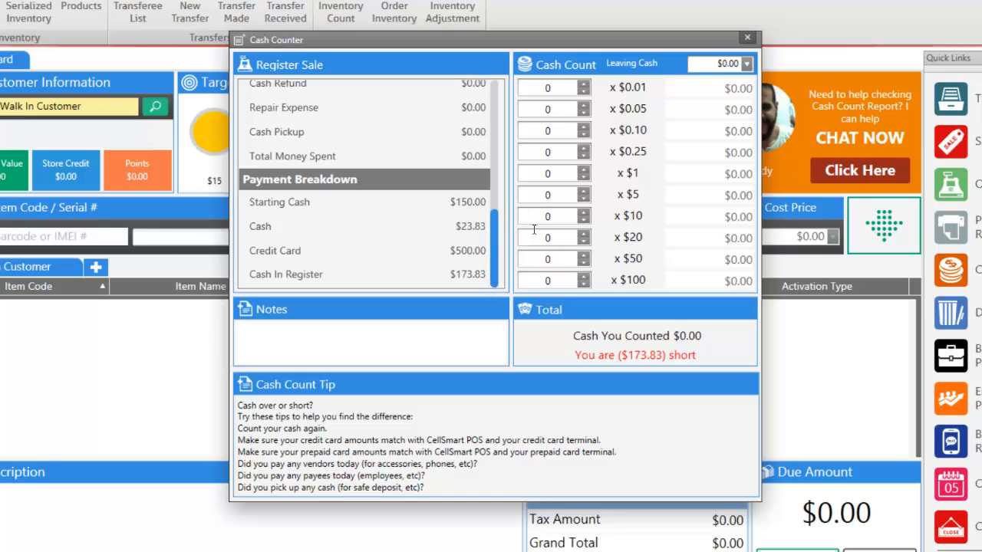
pyautogui.click(583, 277)
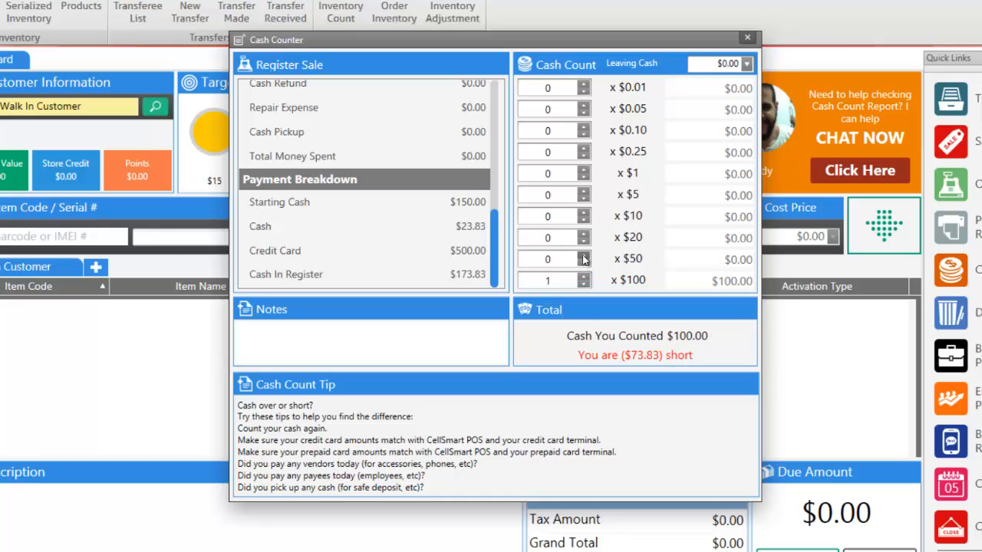
pyautogui.click(583, 256)
pyautogui.click(584, 234)
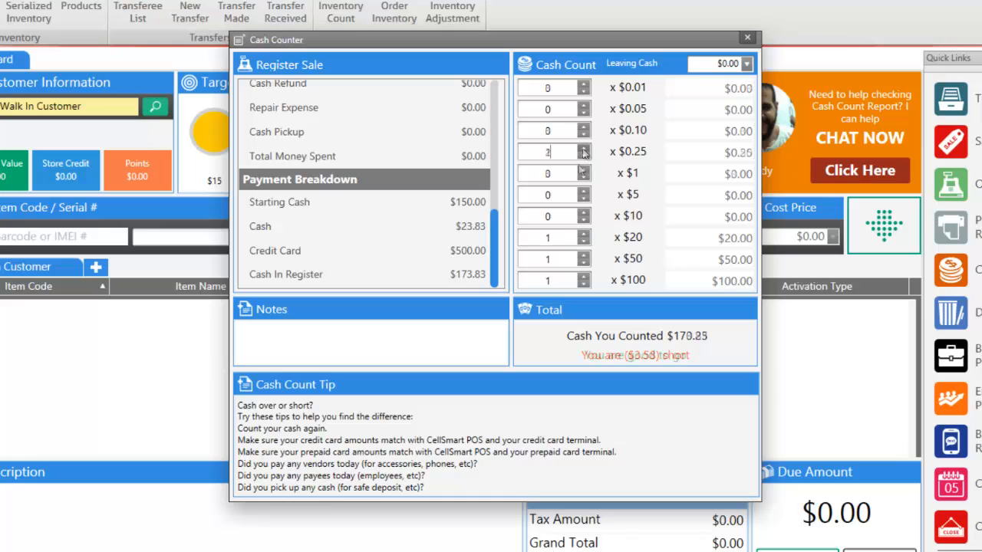
pyautogui.click(574, 173)
pyautogui.write('3')
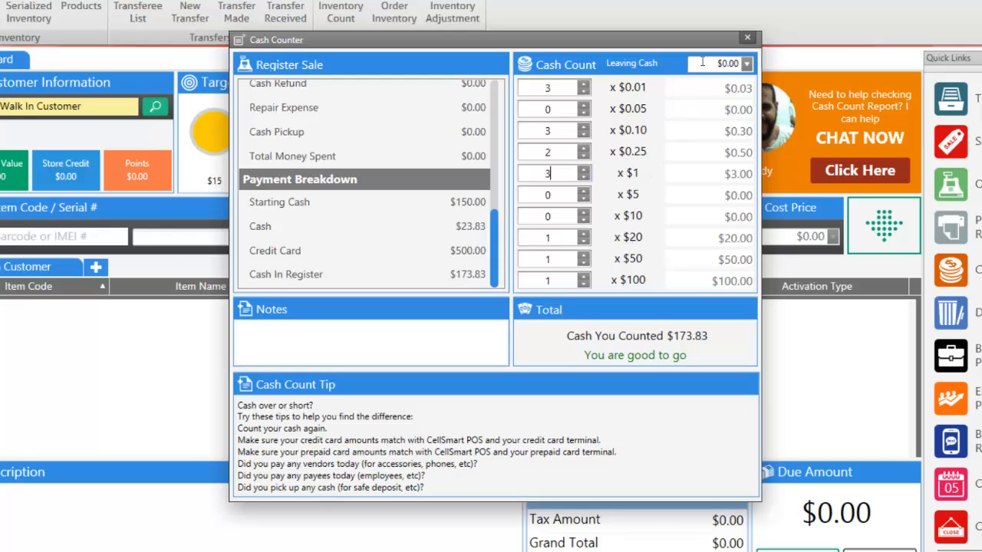
pyautogui.click(745, 39)
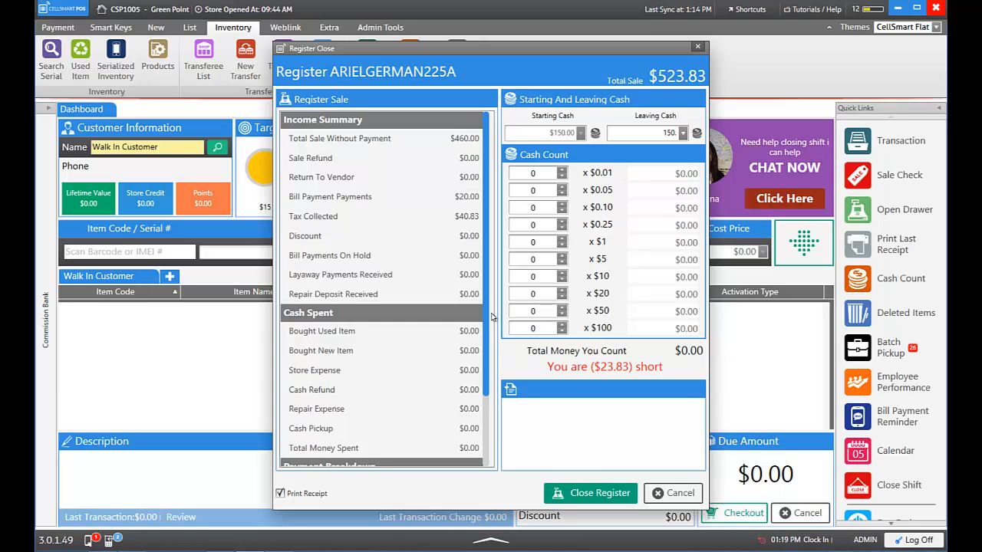
# Count one $20 bill plus coins to $23.83 in Register Close and close it without a receipt
pyautogui.scroll(-1, 483, 359)
pyautogui.moveTo(484, 359); pyautogui.dragTo(488, 407)
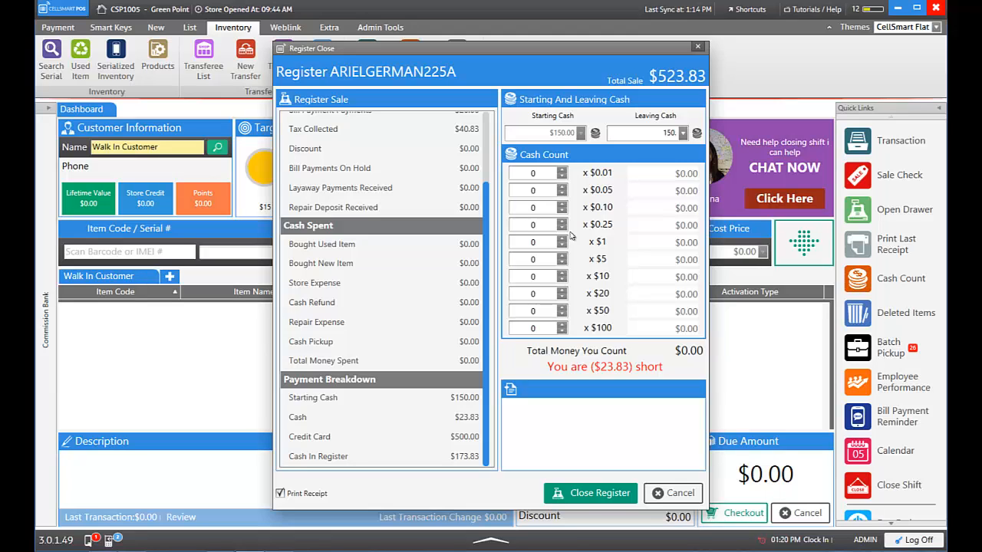
pyautogui.click(562, 291)
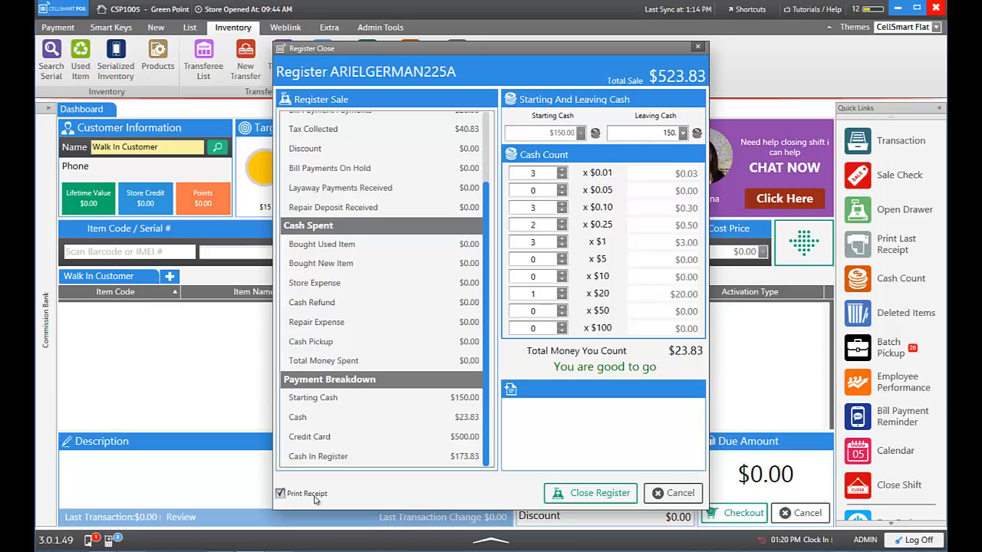
pyautogui.click(280, 494)
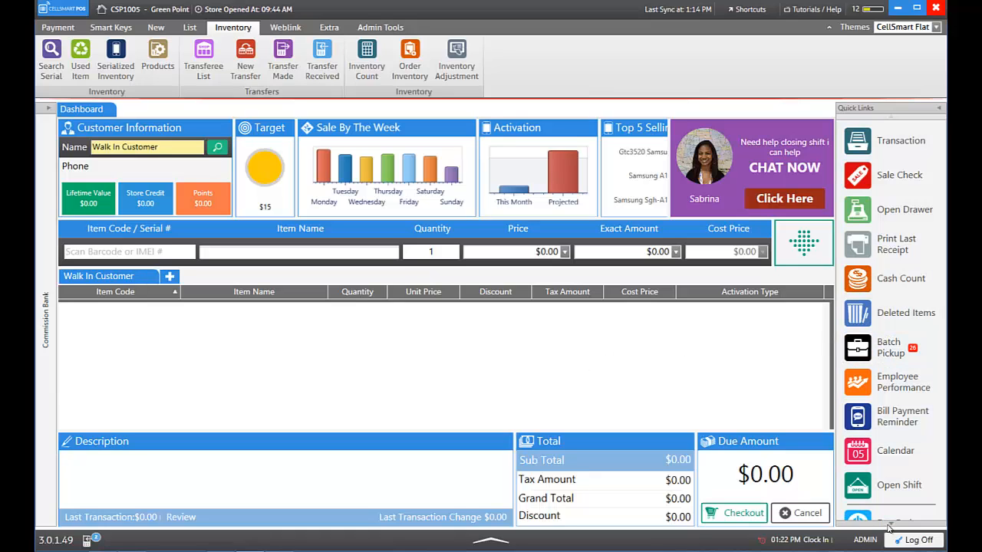
# Collapse the ribbon, review the Day End batch closing summary, and save it
pyautogui.click(829, 29)
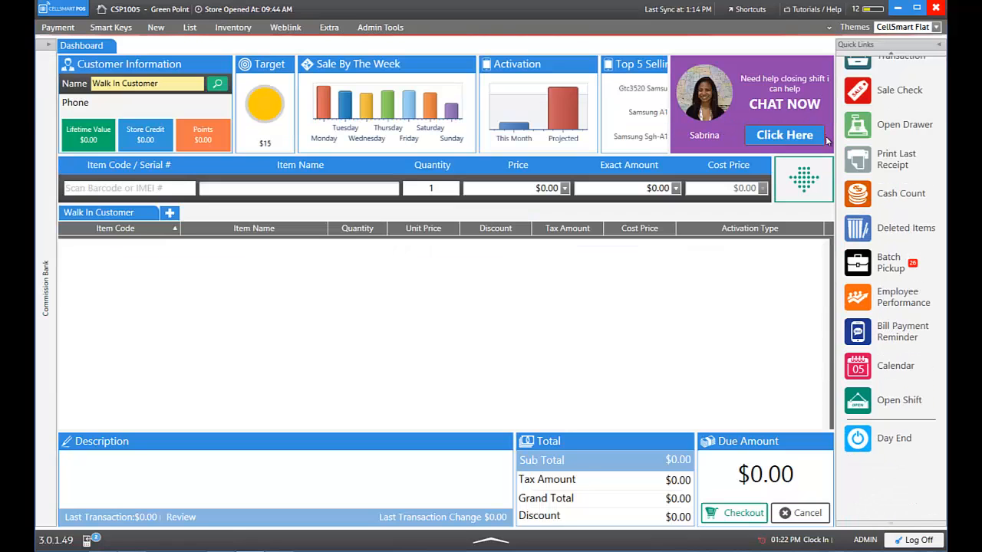
pyautogui.click(891, 445)
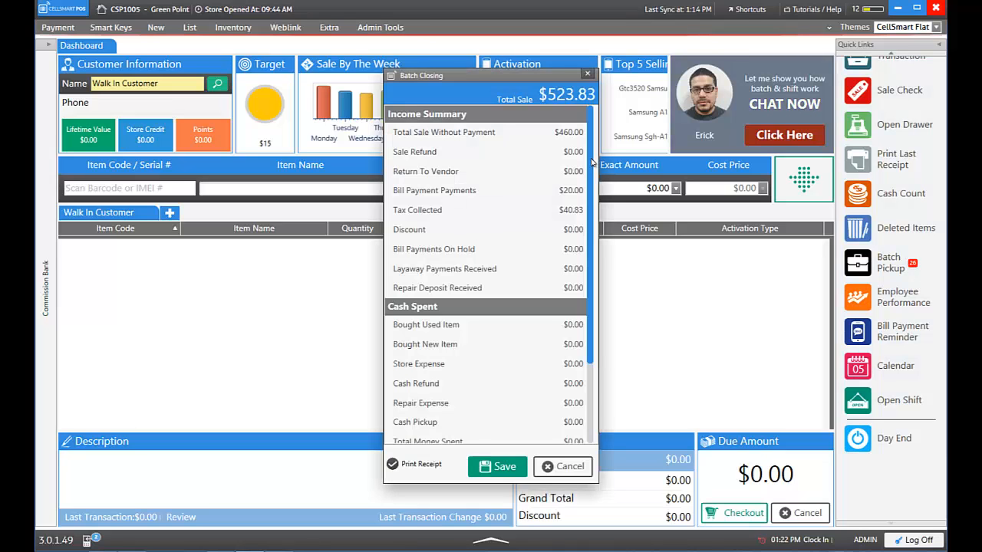
pyautogui.moveTo(592, 163); pyautogui.dragTo(594, 263)
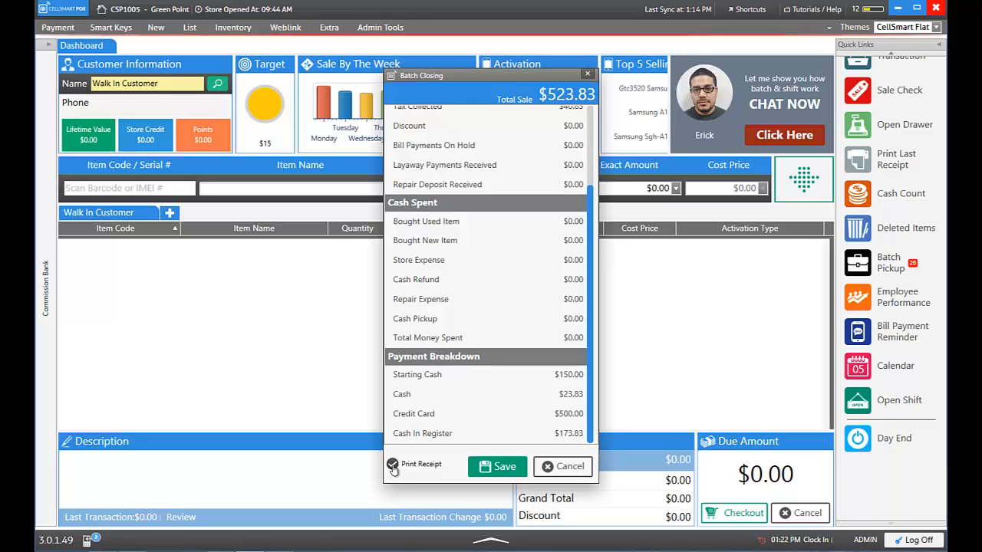
pyautogui.click(488, 470)
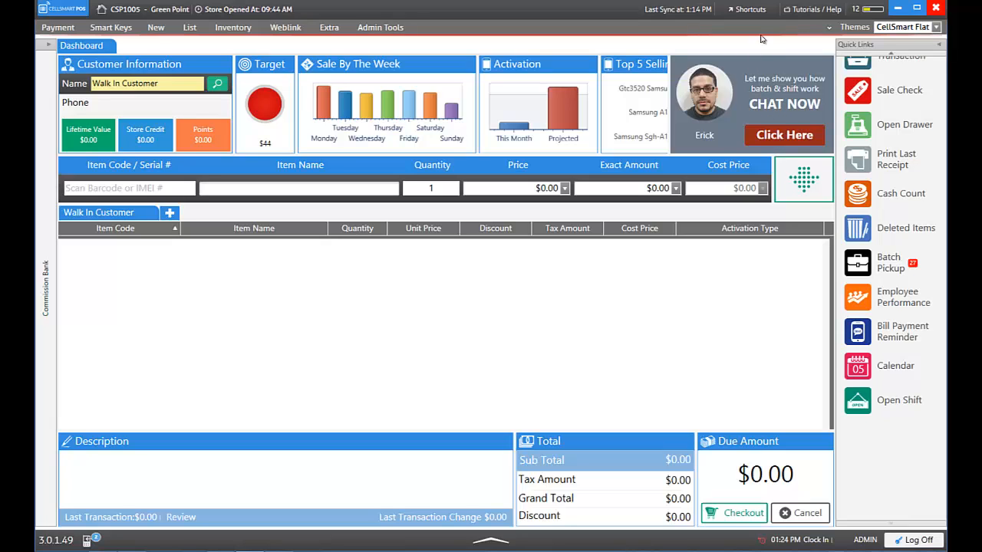
# Browse the Tutorials / Help knowledge base, then choose Feedback from the CellSmart POS logo menu
pyautogui.click(807, 13)
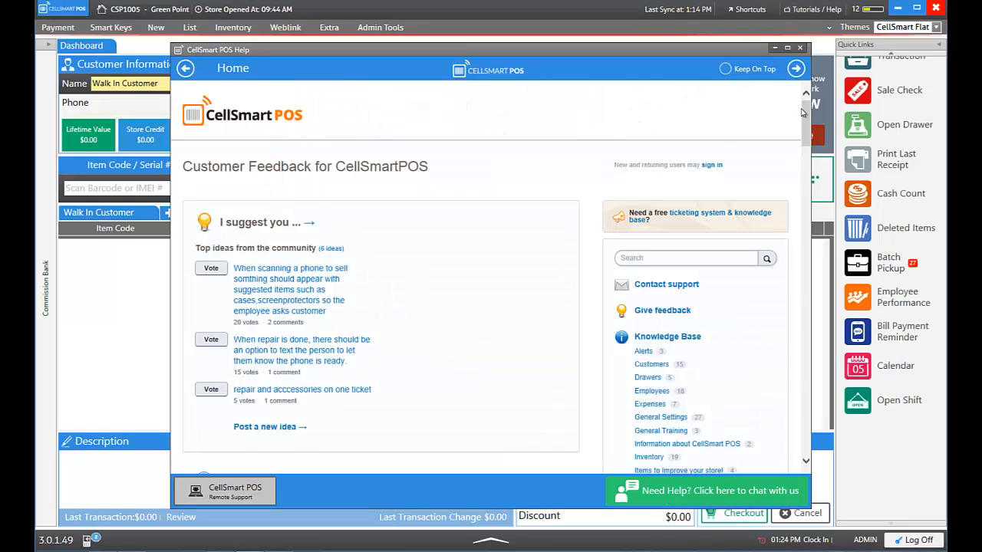
pyautogui.moveTo(805, 126); pyautogui.dragTo(800, 165)
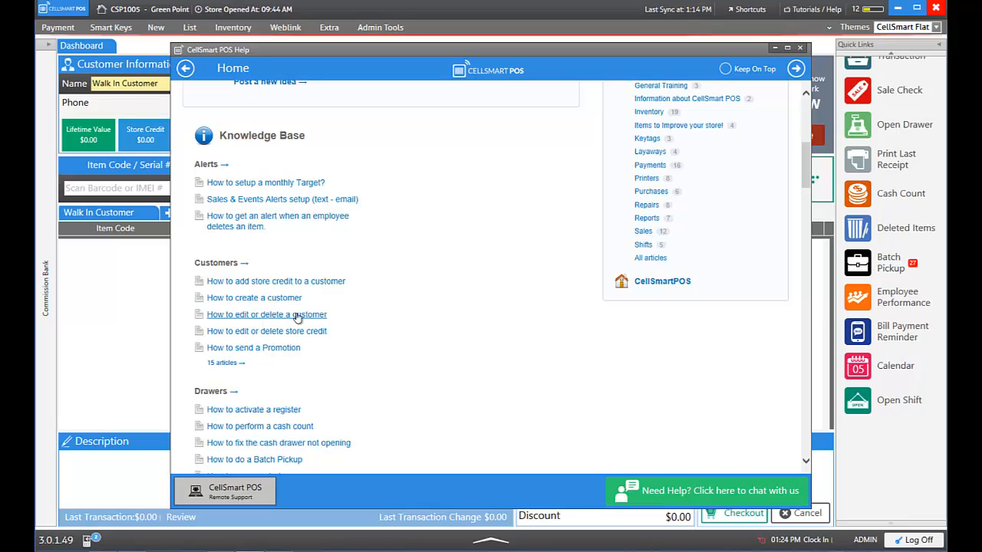
pyautogui.moveTo(803, 175); pyautogui.dragTo(803, 142)
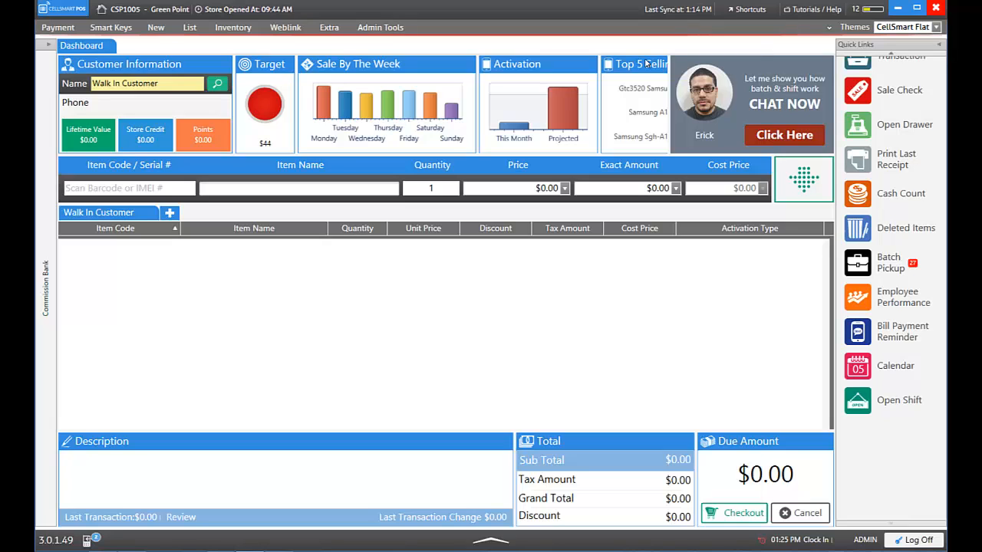
pyautogui.click(62, 10)
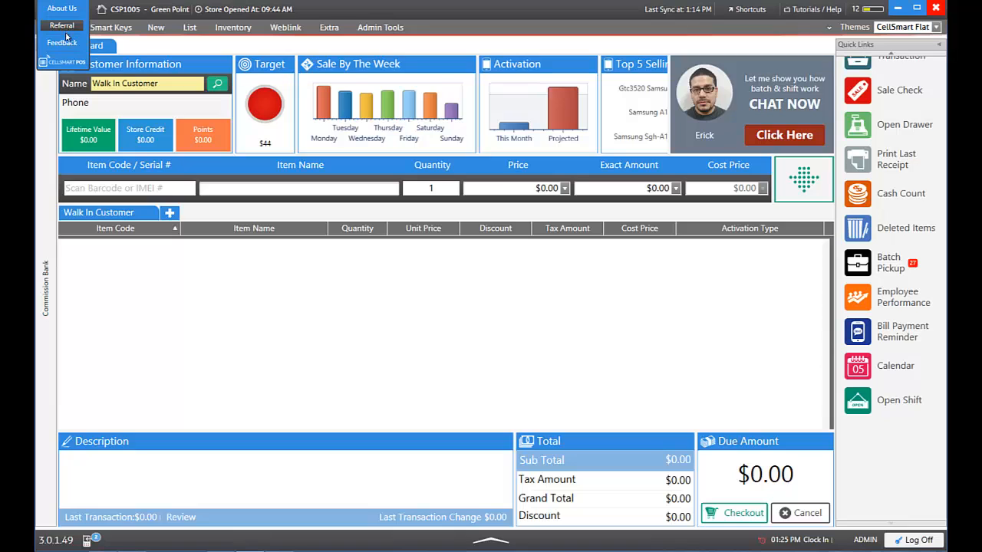
pyautogui.click(66, 43)
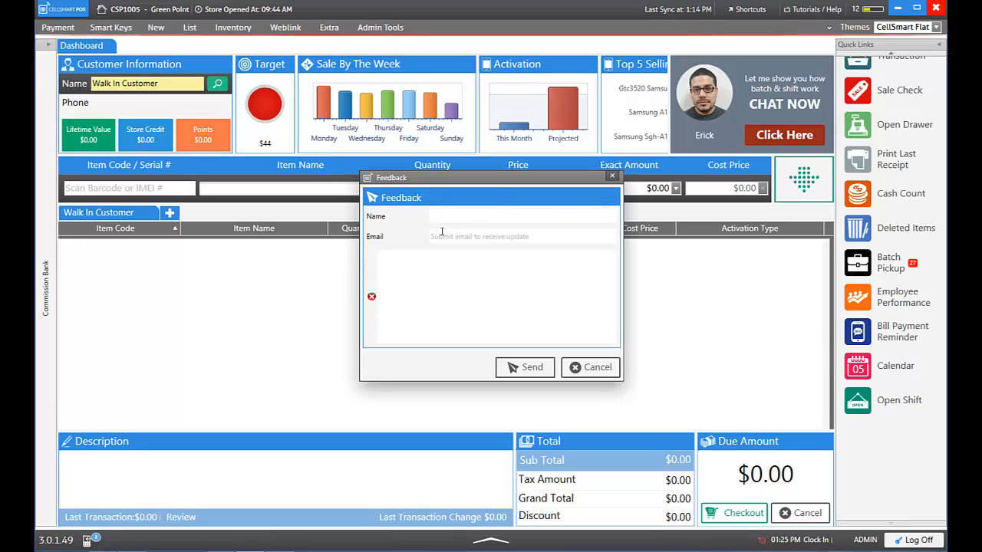
# Click into the Feedback e-mail and message fields, then dismiss the form unsent with Esc
pyautogui.click(440, 235)
pyautogui.click(437, 266)
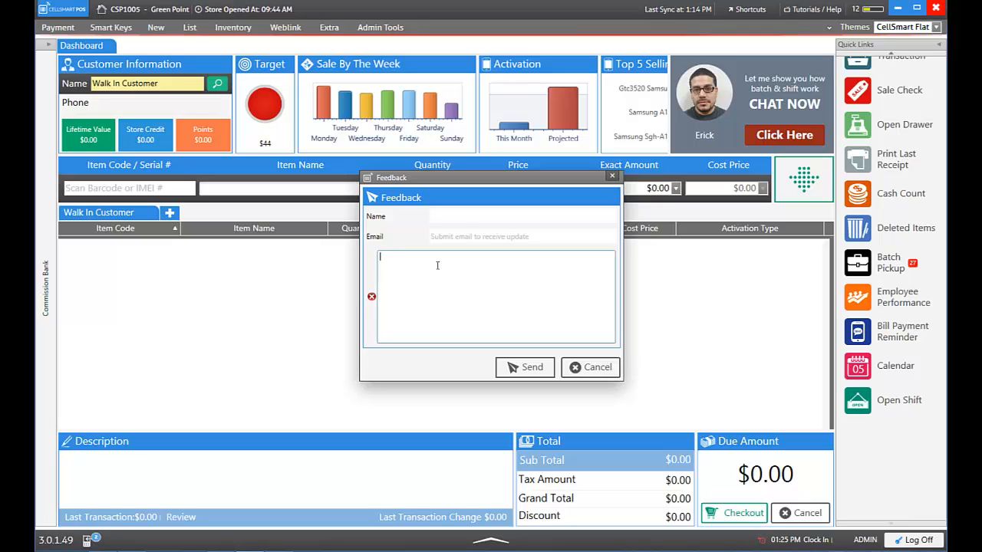
pyautogui.press('Escape')
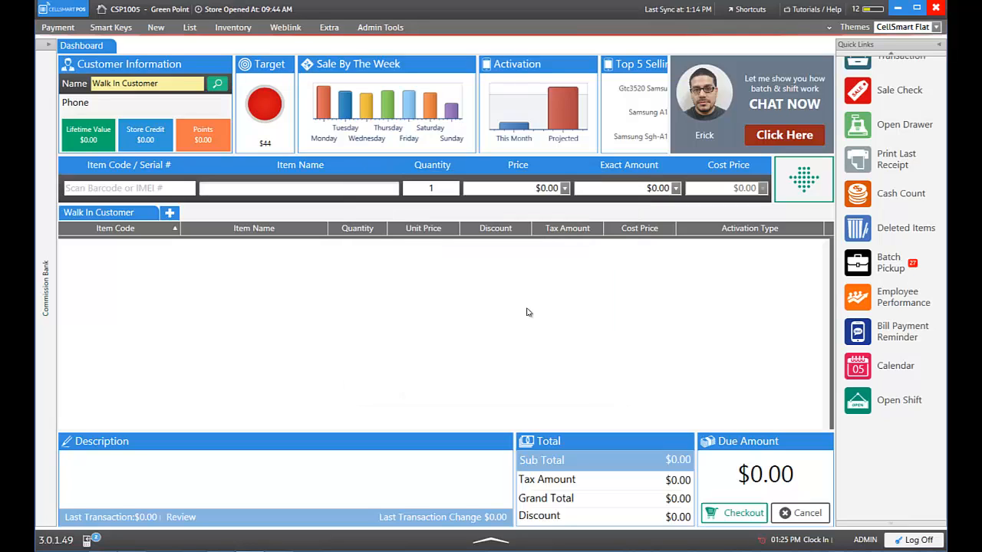